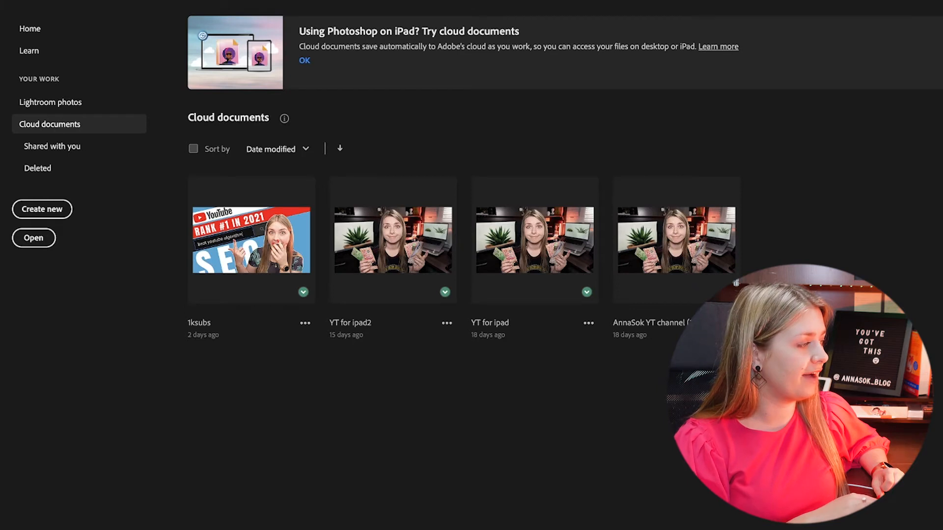
Create a new HDTV 1080p document, 1920 x 1080 px at 72 ppi, and hide its guides.
click(37, 215)
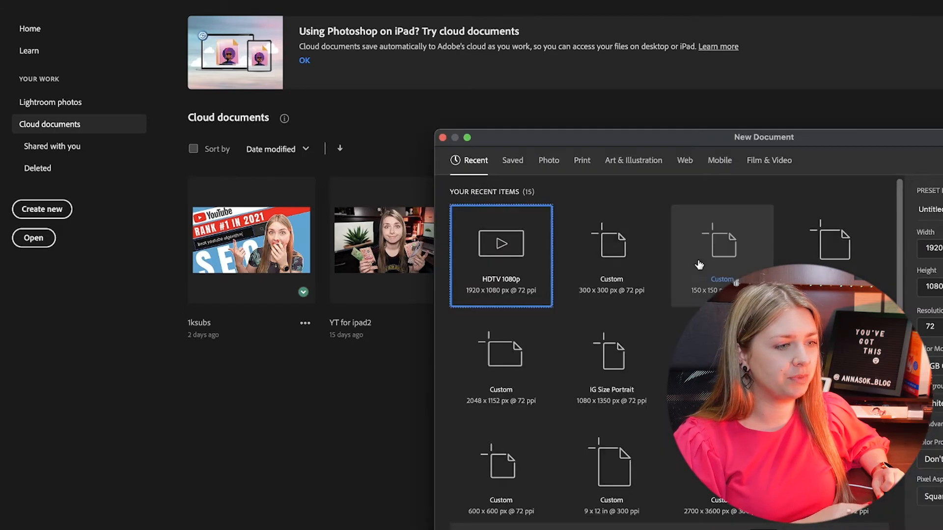
drag(909, 136, 760, 104)
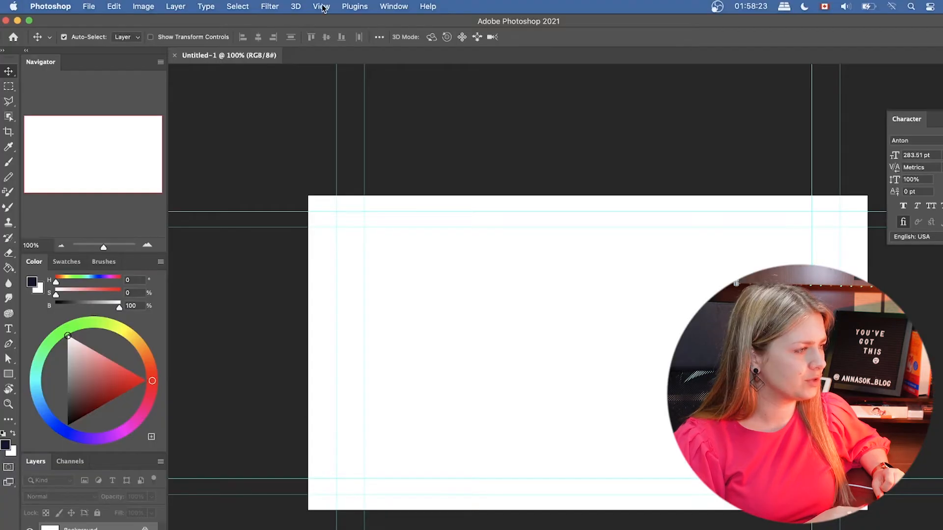
click(322, 6)
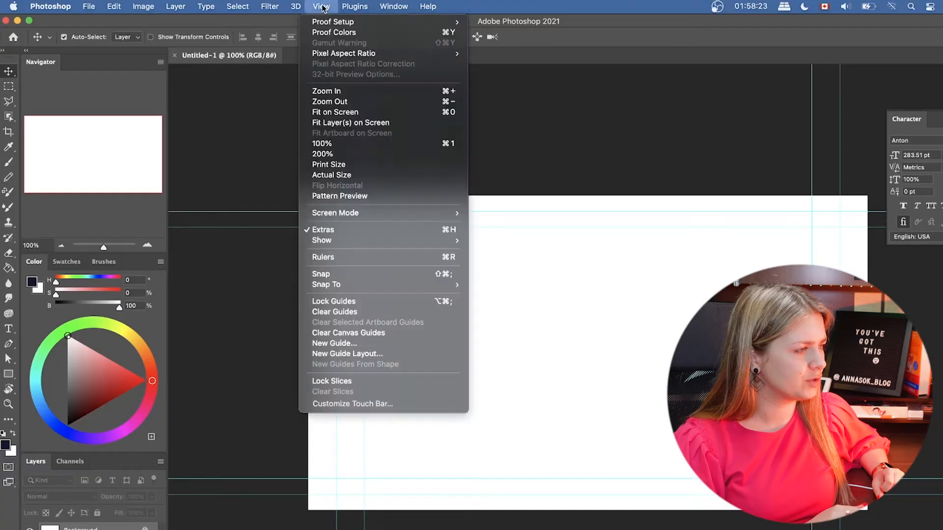
click(333, 230)
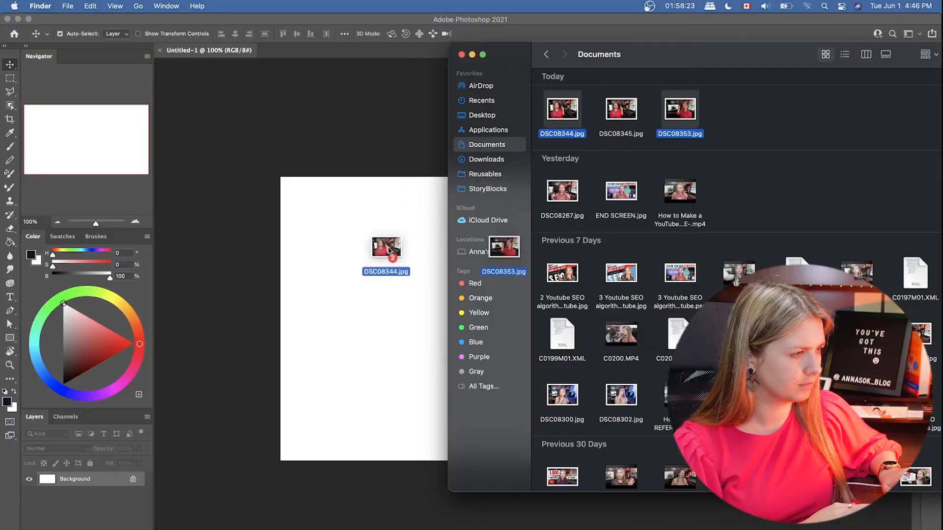
Place DSC08344.jpg at full canvas height from the canvas's upper-left corner and DSC08353.jpg in its upper-right corner.
drag(388, 251, 388, 252)
drag(533, 318, 363, 232)
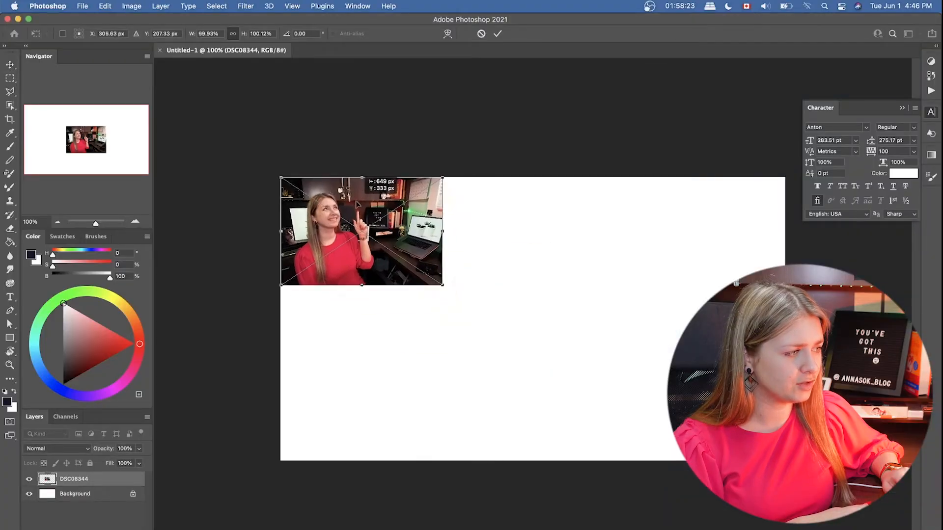
drag(445, 287, 707, 460)
key(Return)
drag(532, 319, 704, 231)
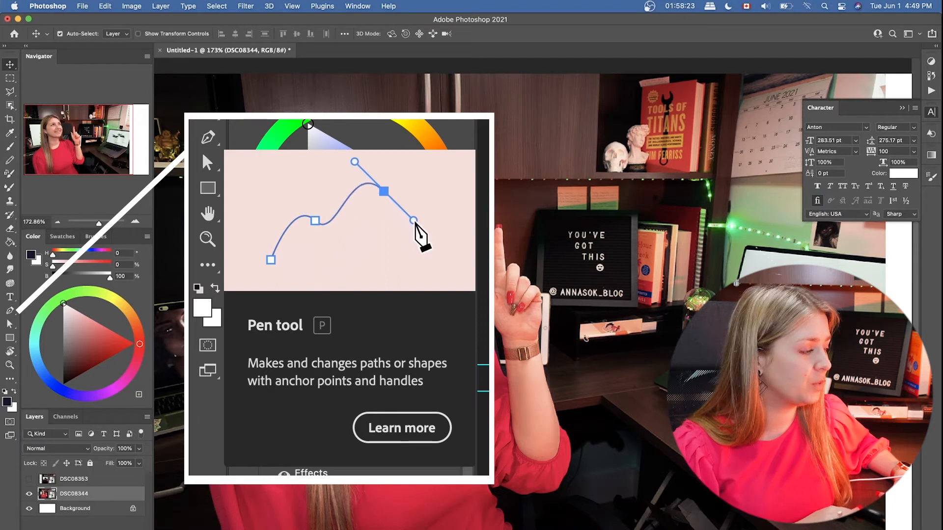
Duplicate the DSC08344 layer and rasterize the copy.
drag(79, 493, 148, 522)
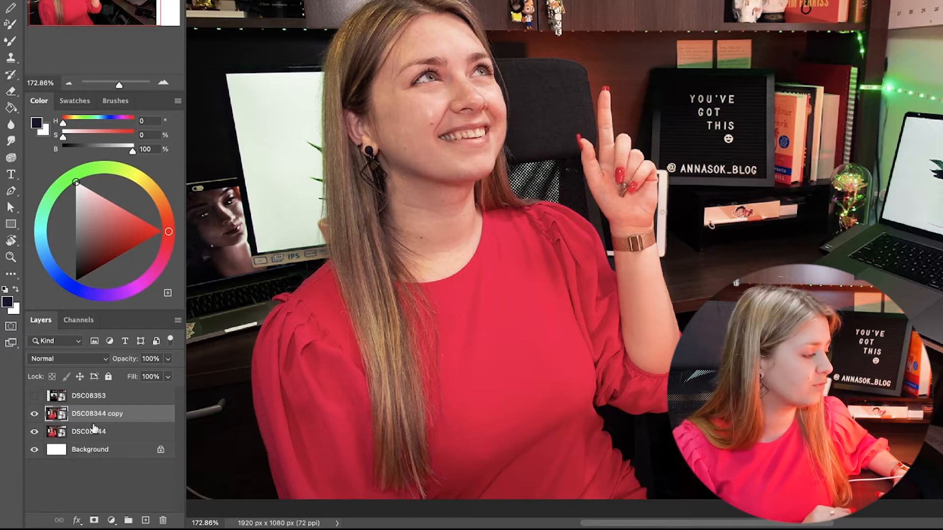
right_click(91, 416)
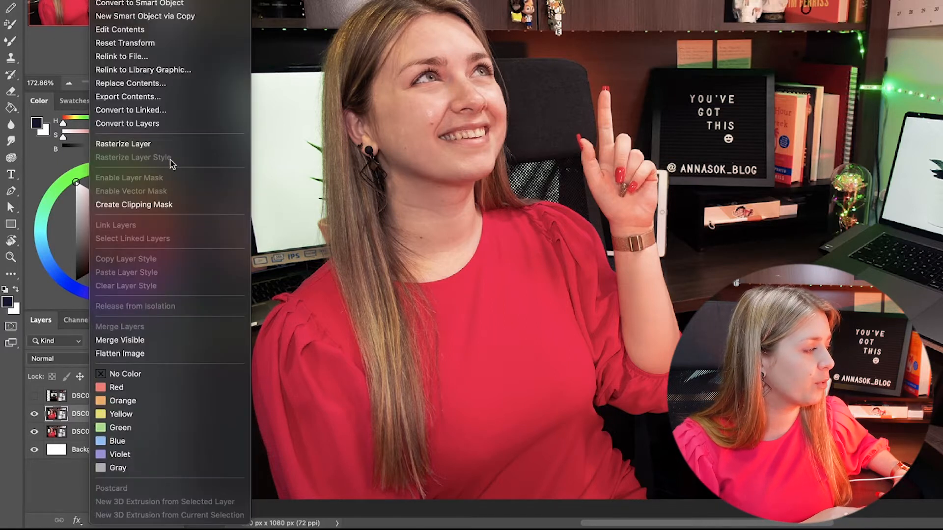
click(169, 143)
Hide the original DSC08344 layer and keep its rasterized copy visible.
click(36, 416)
click(36, 415)
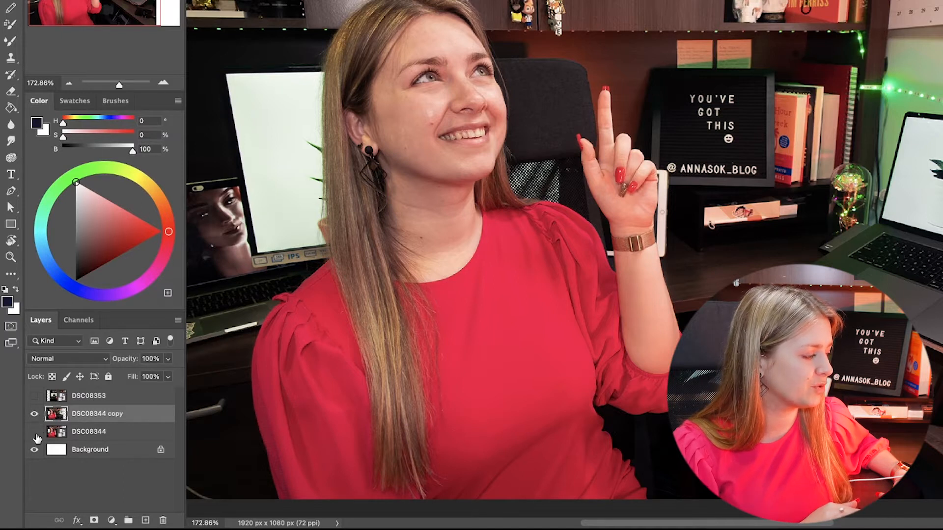
click(33, 415)
click(33, 415)
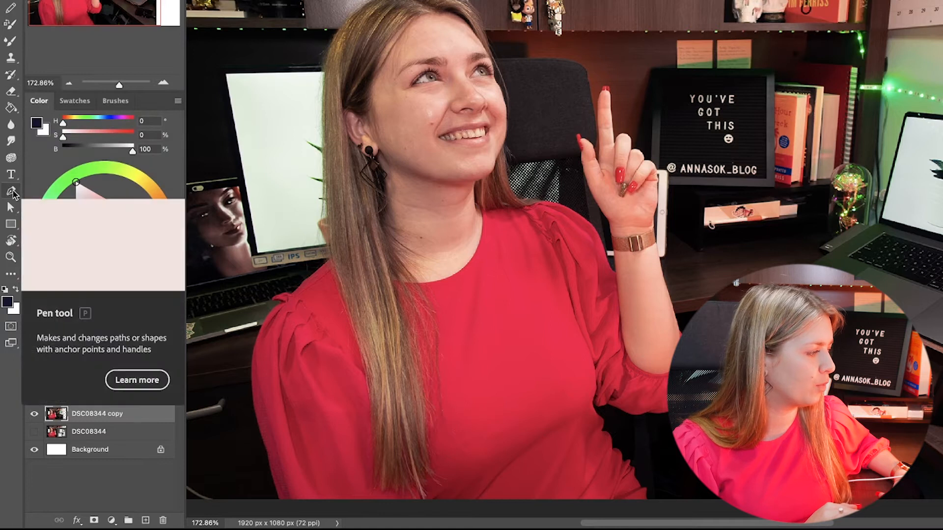
Start a Pen tool path around the woman, tracing the lowered arm's sleeve, the shoulder and the hair up to the top of the head.
click(13, 194)
scroll(385, 421, up, 3)
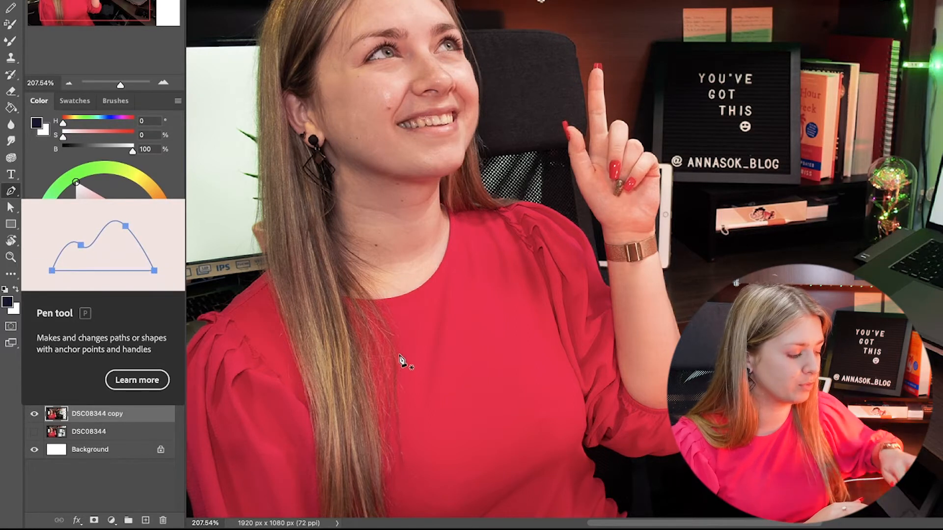
drag(399, 354, 524, 242)
click(332, 449)
click(316, 394)
drag(302, 265, 308, 255)
drag(322, 210, 328, 206)
click(326, 205)
click(335, 199)
click(344, 201)
drag(394, 159, 400, 155)
drag(444, 77, 466, 174)
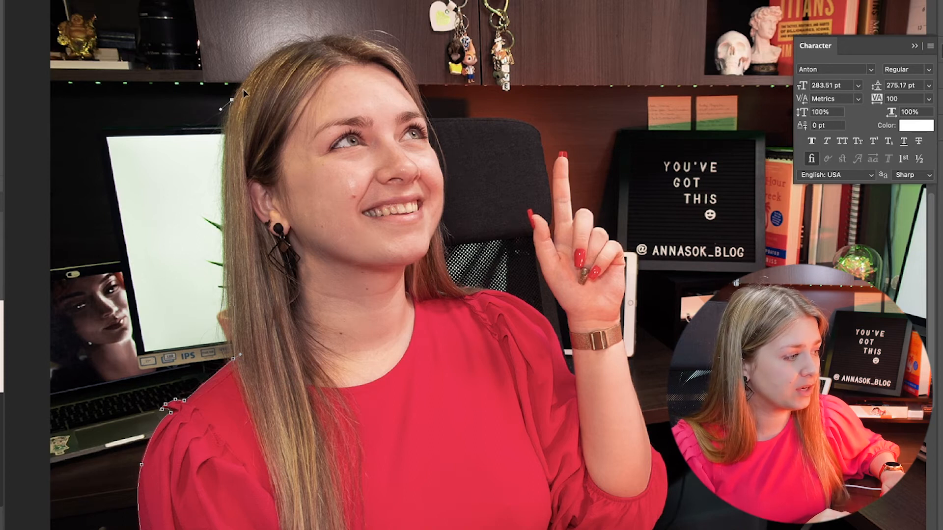
drag(260, 37, 257, 38)
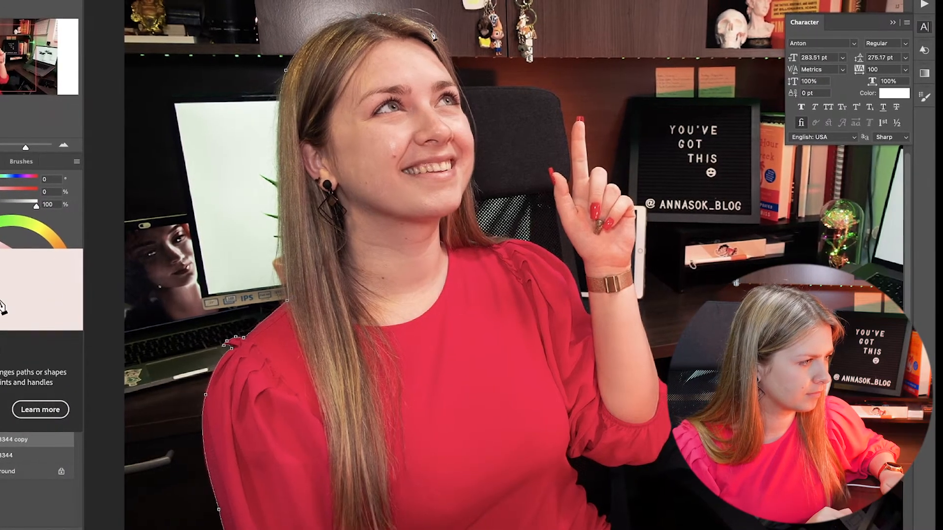
Continue the path down the face and hair, over the other shoulder and along the sleeve to the raised forearm.
drag(458, 89, 460, 107)
click(461, 117)
click(467, 140)
click(466, 175)
drag(489, 238, 503, 239)
click(537, 254)
click(560, 276)
click(573, 312)
click(577, 318)
Trace the path up the inner side of the raised wrist and around the thumb.
click(570, 262)
drag(546, 216, 539, 199)
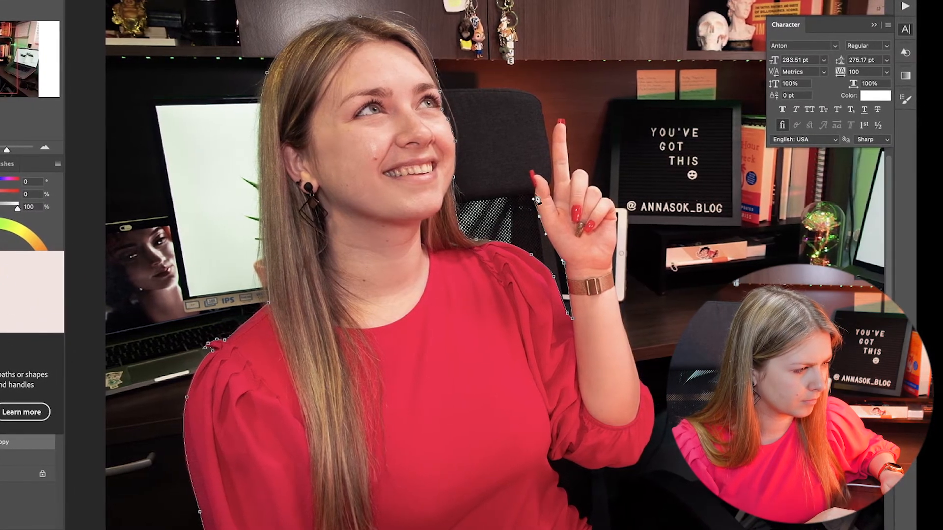
key(super+plus)
click(564, 159)
click(556, 130)
click(561, 129)
click(566, 137)
click(576, 144)
click(582, 166)
click(588, 175)
Continue the path around the pointing index finger and over the knuckles of the folded fingers.
drag(584, 77, 584, 72)
click(592, 59)
click(587, 52)
click(597, 52)
click(599, 61)
click(600, 93)
click(617, 128)
click(627, 129)
click(632, 137)
drag(647, 156, 650, 159)
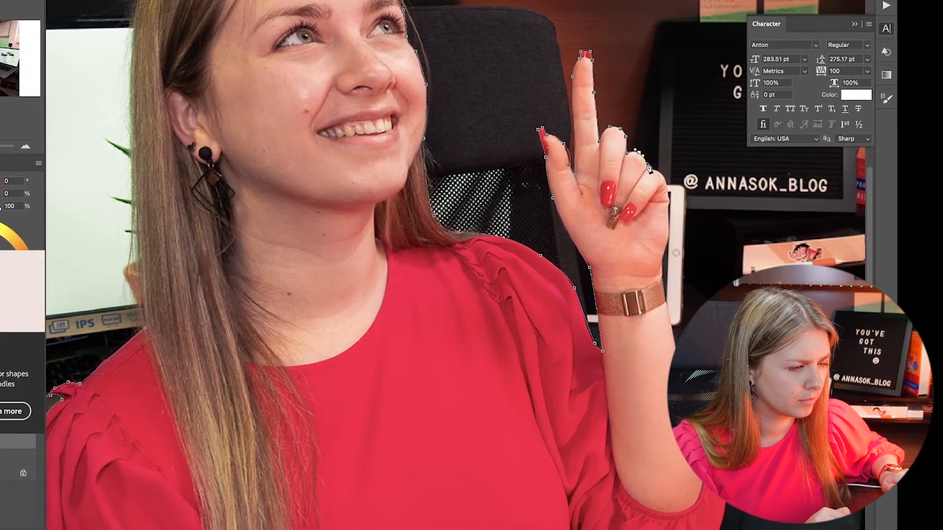
Trace the path around the little finger and down the outer edge of the hand, watch and forearm to the sleeve.
click(646, 162)
click(647, 169)
click(657, 170)
click(667, 184)
click(669, 199)
click(669, 207)
click(669, 239)
click(663, 258)
click(657, 275)
click(658, 301)
click(671, 358)
click(695, 436)
Trace the path around the raised arm's sleeve and down the side of the torso to the photo's bottom edge.
click(710, 454)
drag(730, 484, 728, 257)
mouse_move(696, 316)
mouse_down()
mouse_move(685, 340)
mouse_move(622, 341)
mouse_up()
click(688, 334)
alt+click(633, 345)
click(614, 347)
click(568, 330)
click(553, 334)
drag(545, 330, 543, 328)
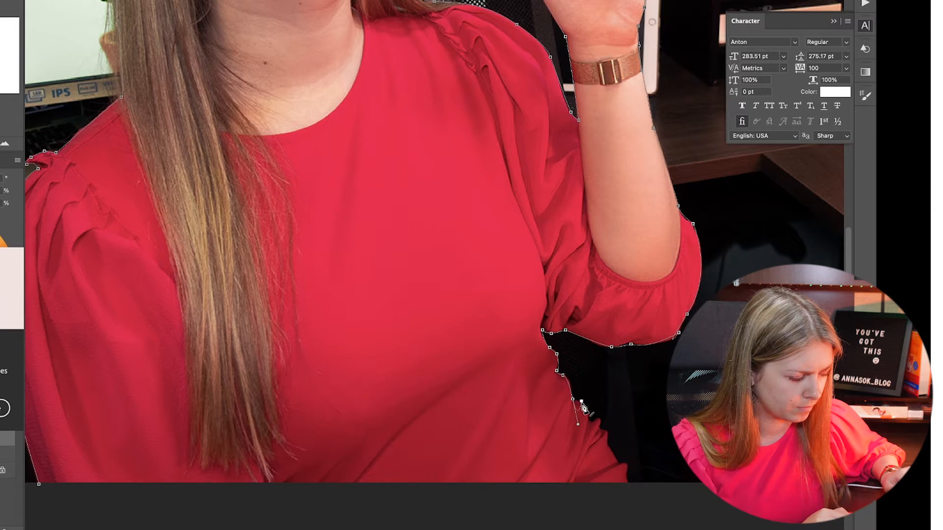
click(629, 484)
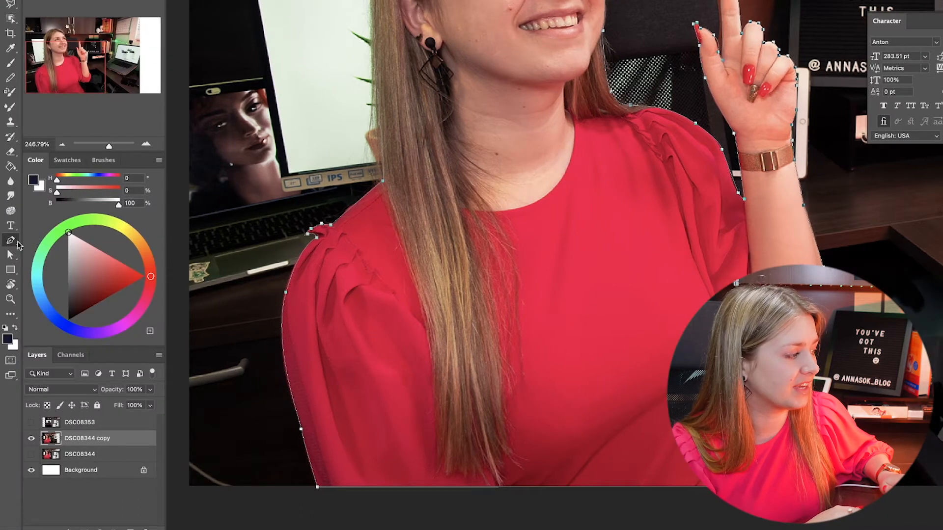
Refine the path's anchor points so the outline follows the woman's edges around the head, sleeve and torso.
right_click(16, 242)
click(68, 293)
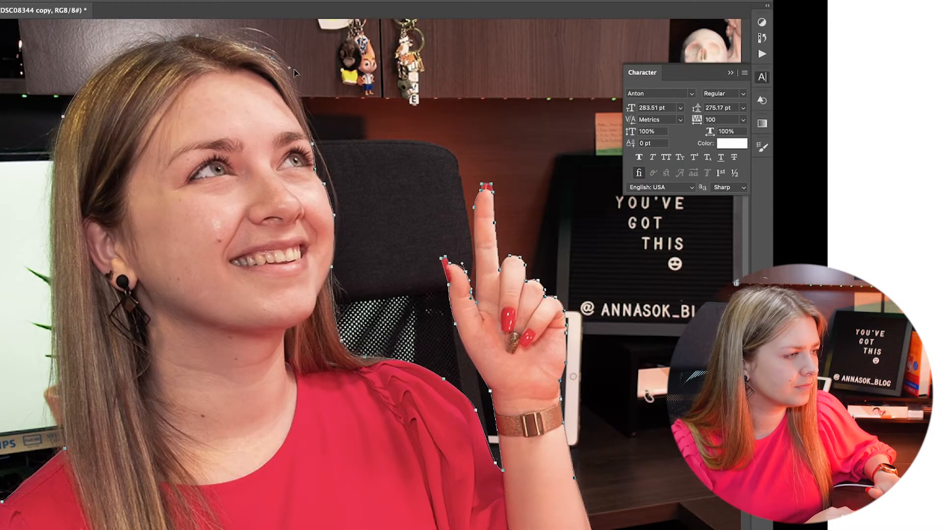
scroll(598, 469, down, 5)
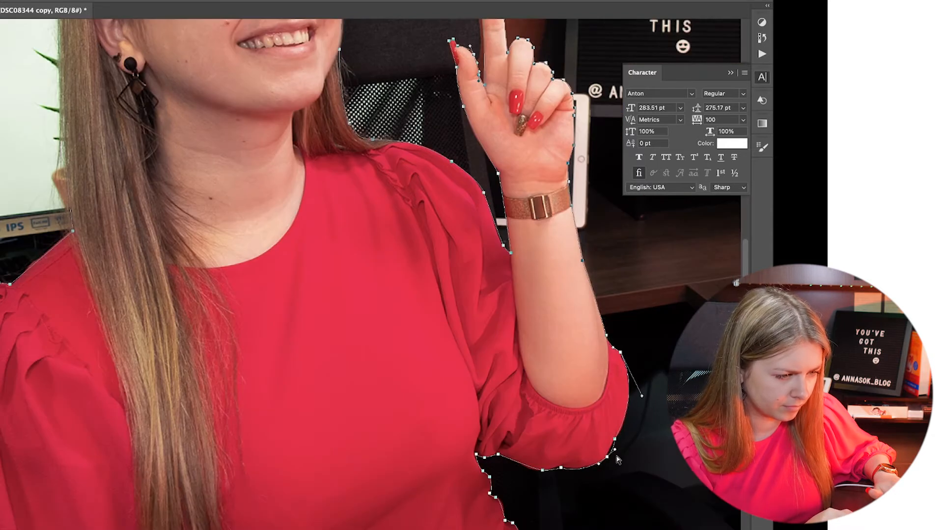
scroll(355, 241, down, 4)
drag(353, 230, 381, 297)
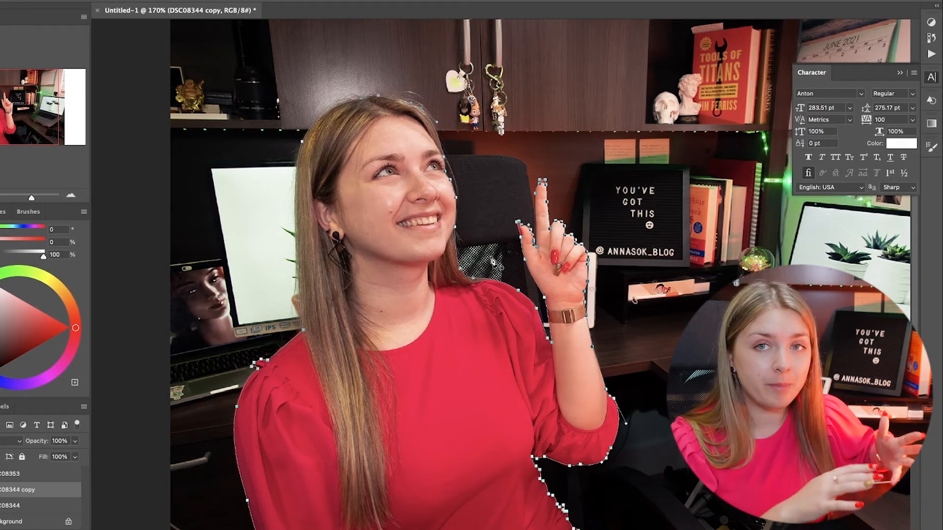
Make a new anti-aliased selection from the path with a feather radius of 0 pixels.
right_click(434, 332)
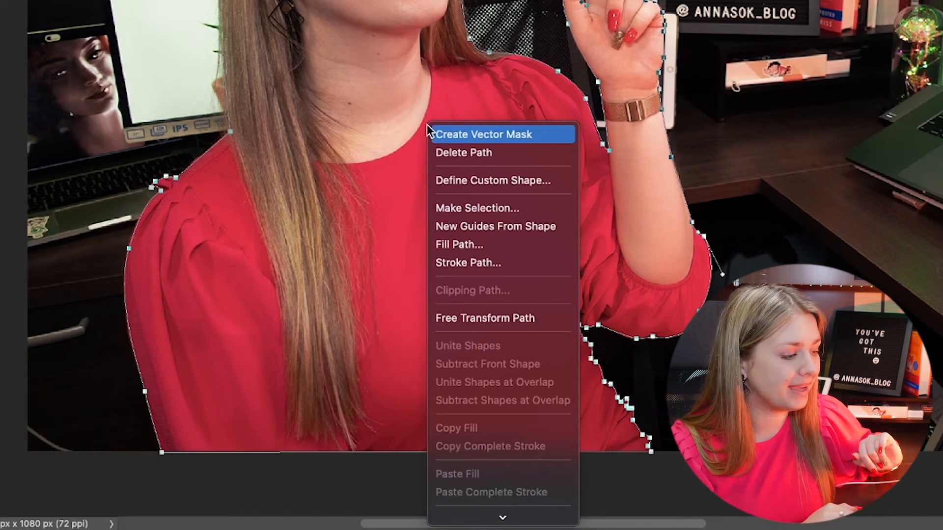
click(494, 212)
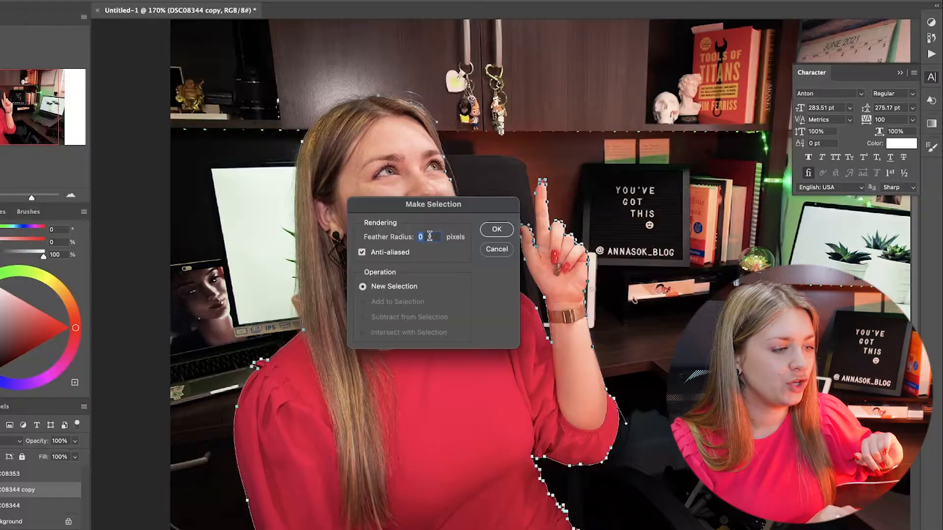
drag(425, 213, 707, 212)
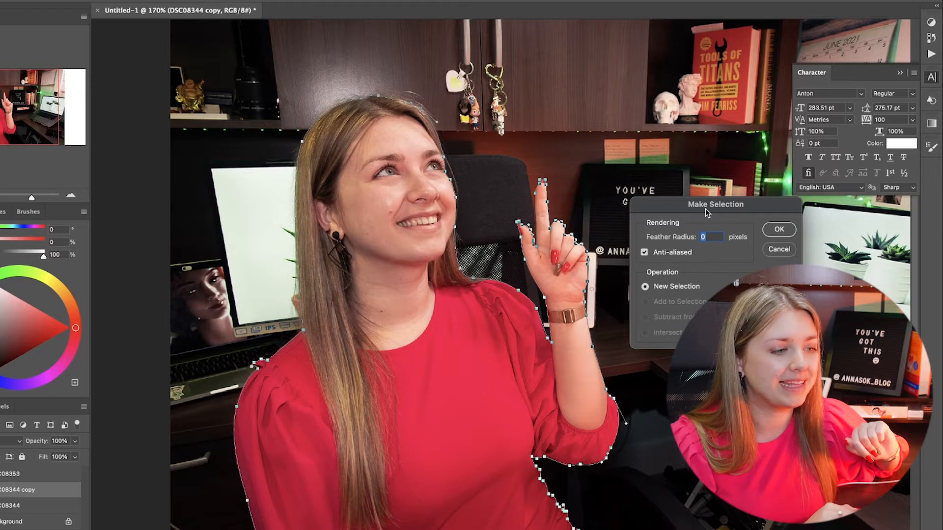
click(780, 231)
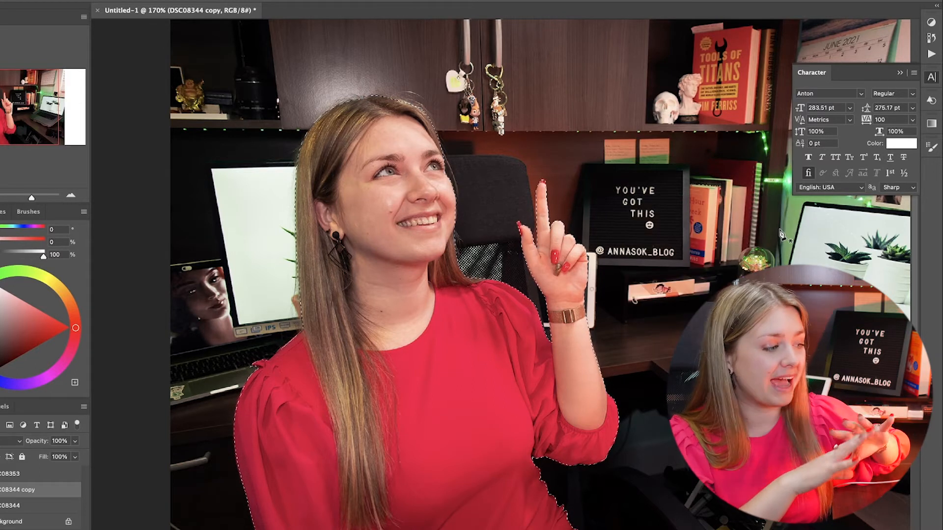
Paste the selected woman in place on her own layer and isolate the cutout for edge cleanup with the Eraser.
click(9, 28)
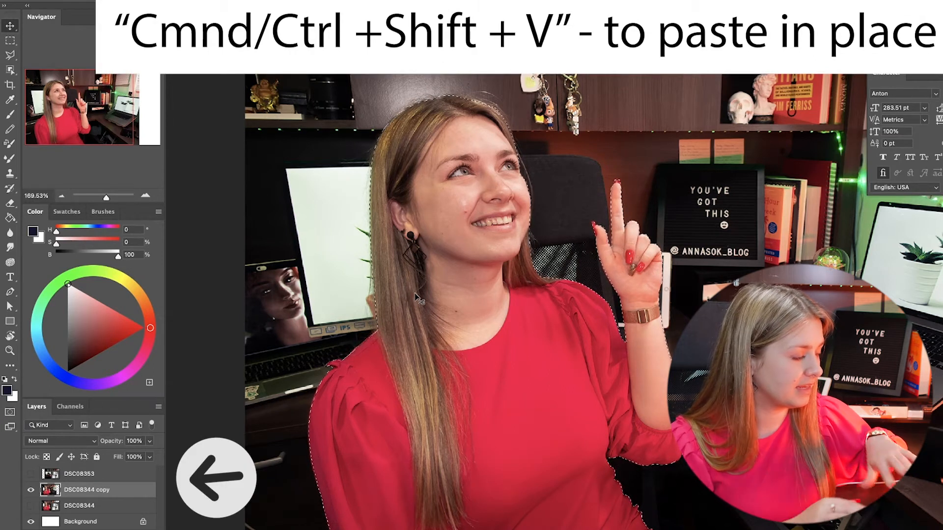
key(ctrl+shift+v)
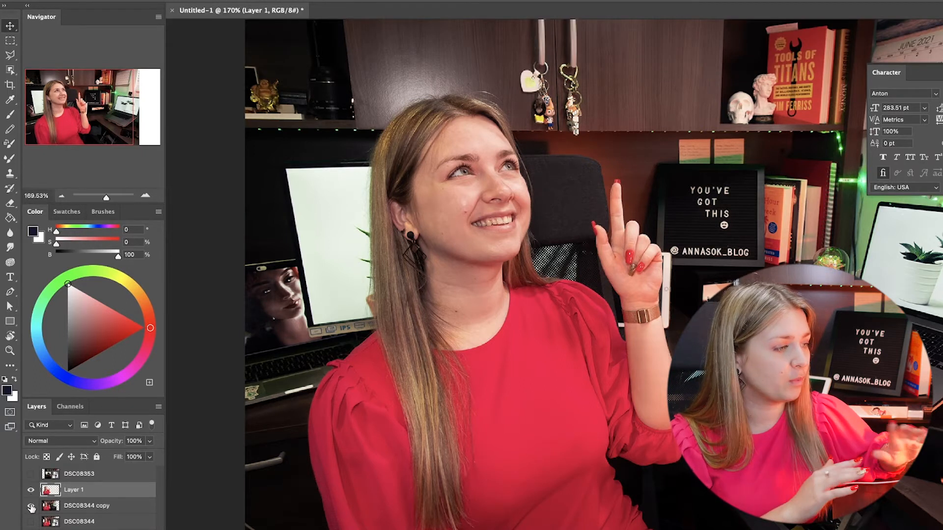
click(31, 506)
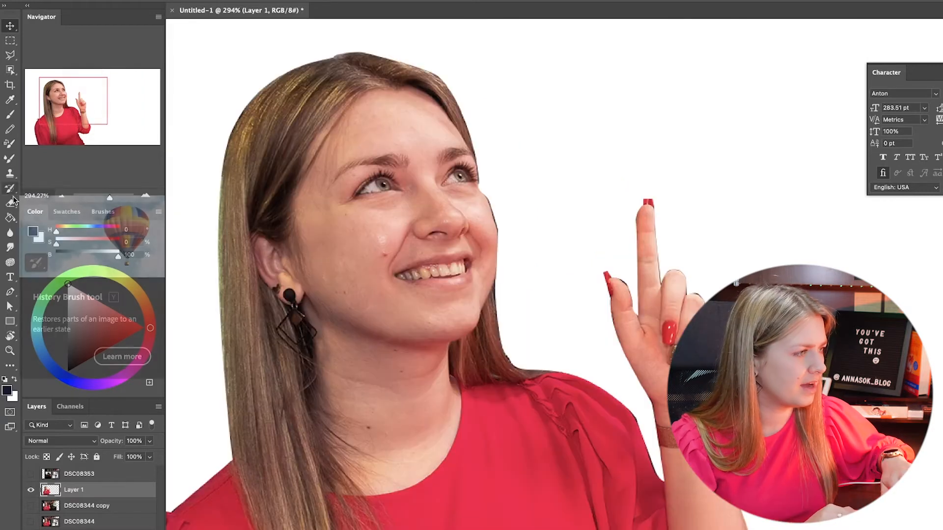
click(10, 203)
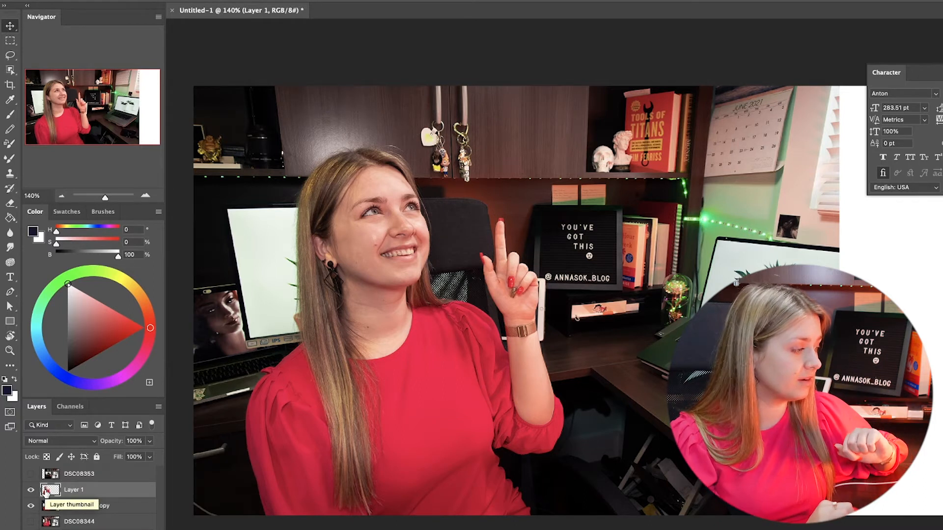
Show all effects in the Layer Style settings of Layer 1 and enable Drop Shadow.
double_click(46, 493)
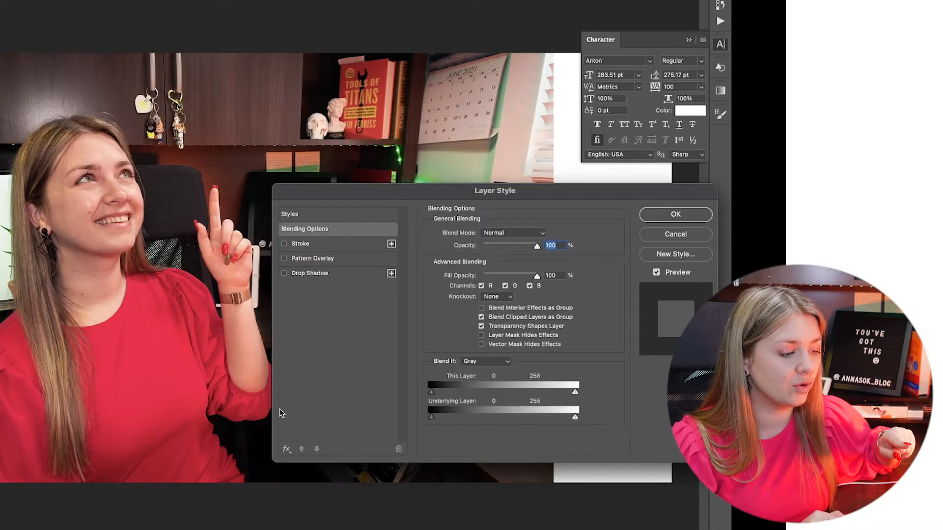
click(286, 450)
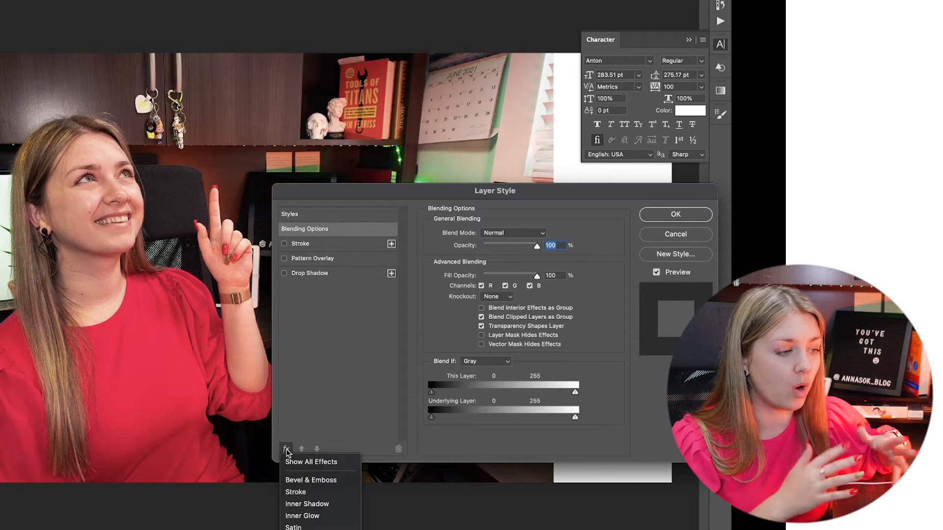
click(300, 461)
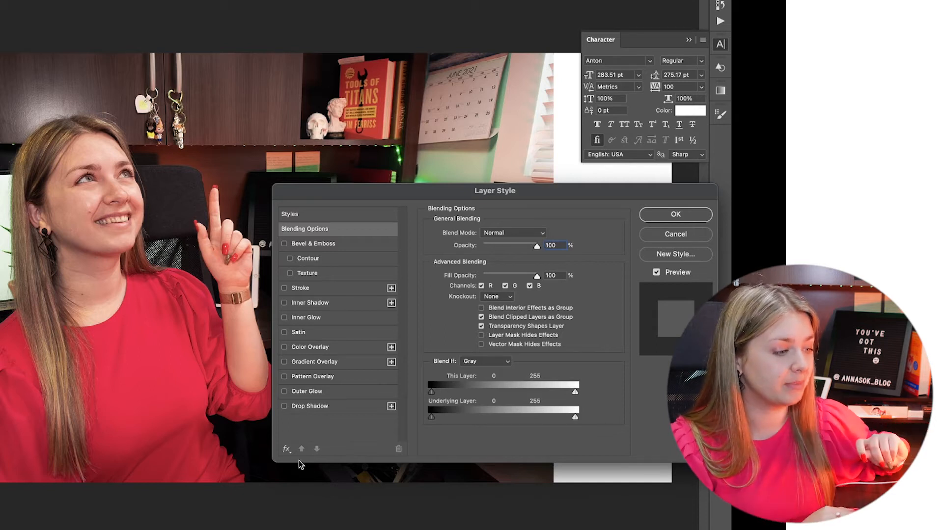
click(310, 407)
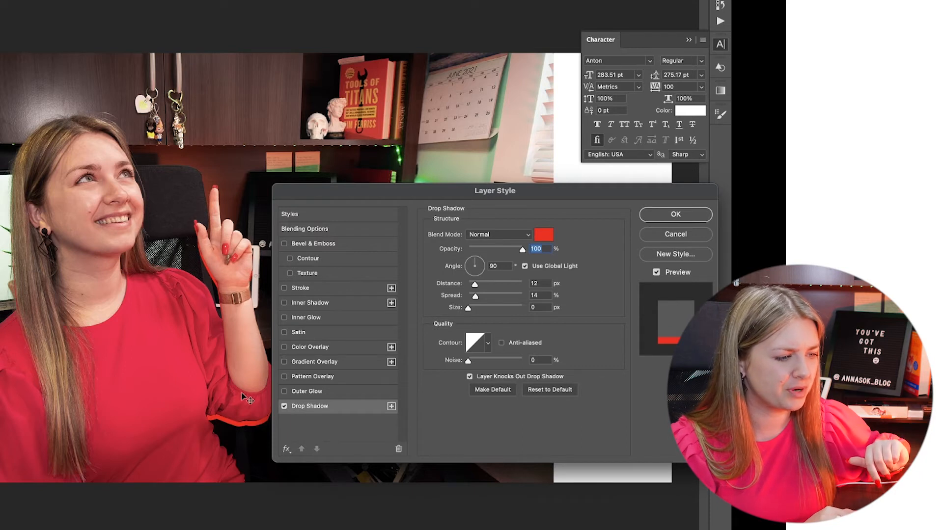
Set the drop shadow's angle to 94°, size to 59 px and colour to white (ffffff).
drag(475, 263, 474, 260)
mouse_move(469, 309)
mouse_down()
mouse_move(506, 310)
mouse_move(485, 310)
mouse_up()
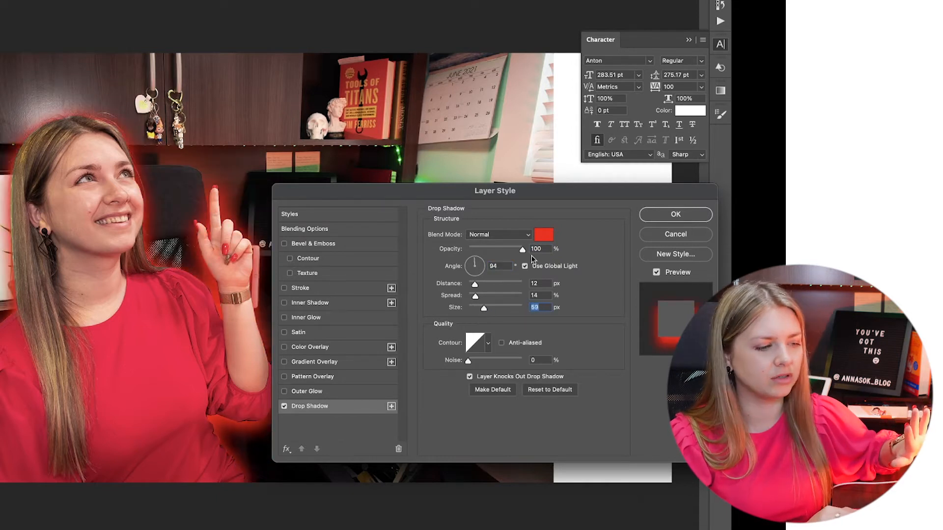
click(544, 235)
drag(456, 364, 373, 322)
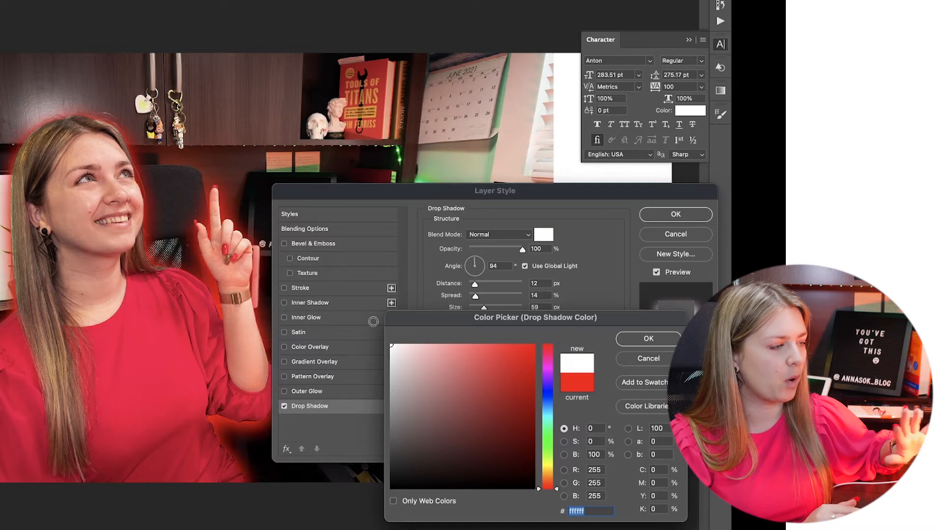
click(646, 338)
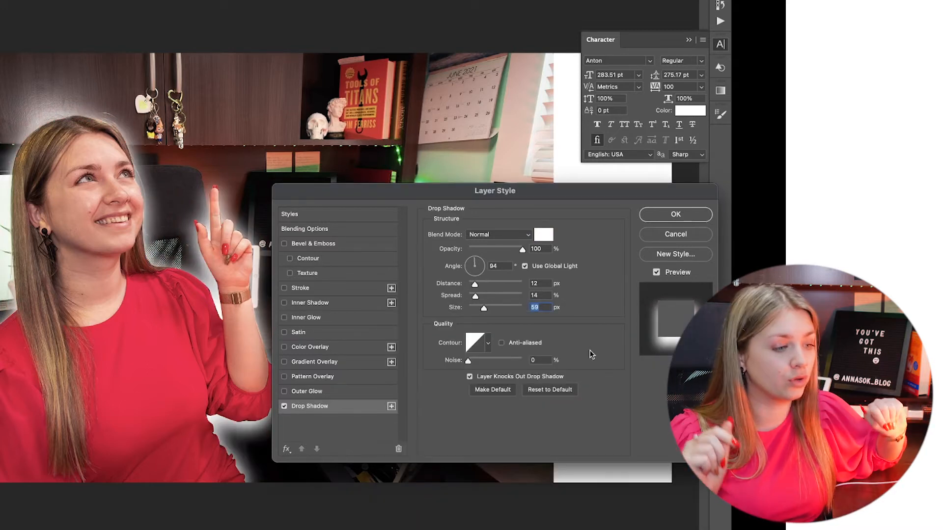
Set the drop shadow's spread to 100% and size to 4 px, and turn off Use Global Light.
drag(474, 295, 510, 295)
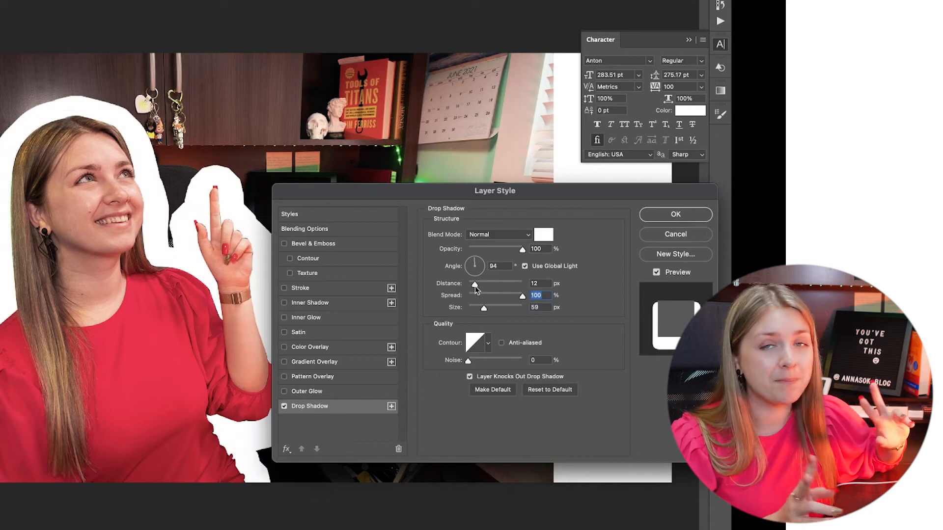
drag(483, 309, 470, 309)
click(524, 266)
click(482, 262)
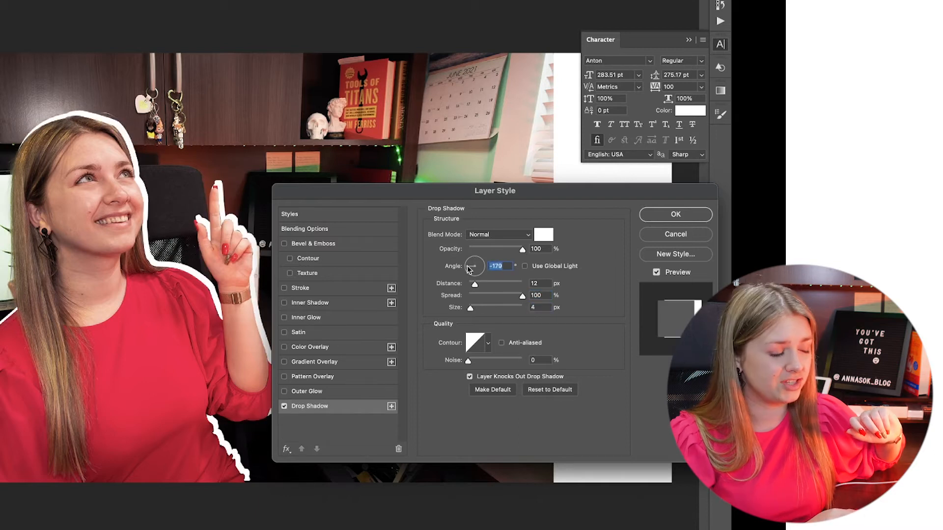
Adjust the drop shadow's angle to -83° with a size of 4 px and accept the layer style.
click(474, 259)
drag(479, 261, 478, 262)
drag(470, 308, 472, 308)
drag(477, 263, 475, 272)
drag(471, 308, 470, 308)
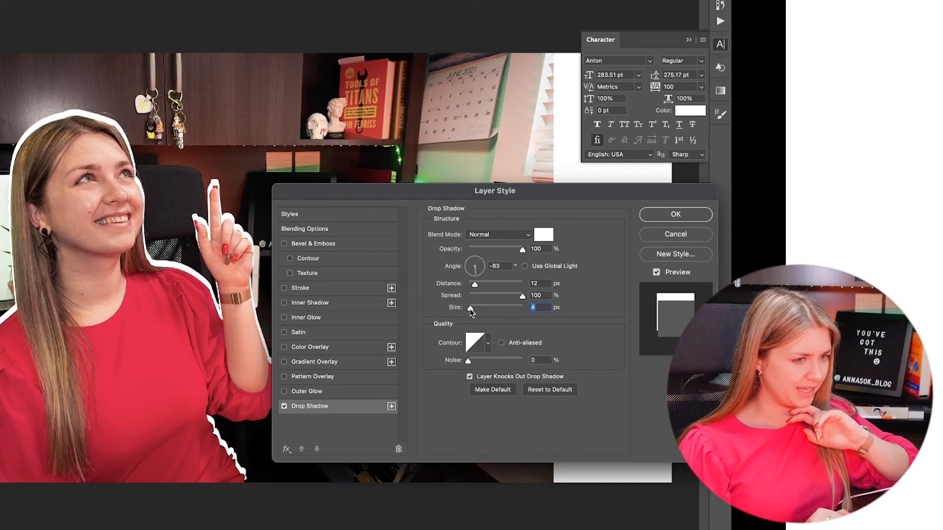
click(671, 210)
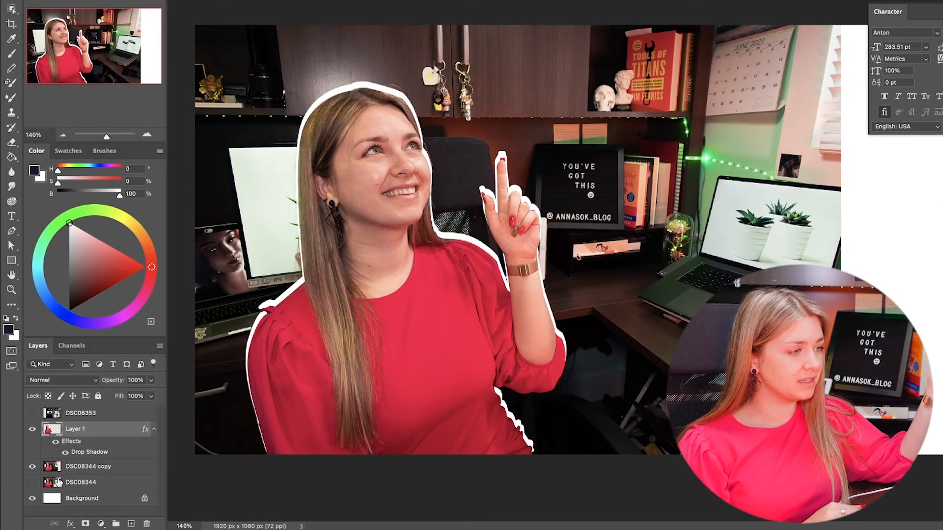
Toggle the effects and visibility of Layer 1 to compare the cutout with and without its white outline.
click(55, 442)
click(56, 442)
click(57, 444)
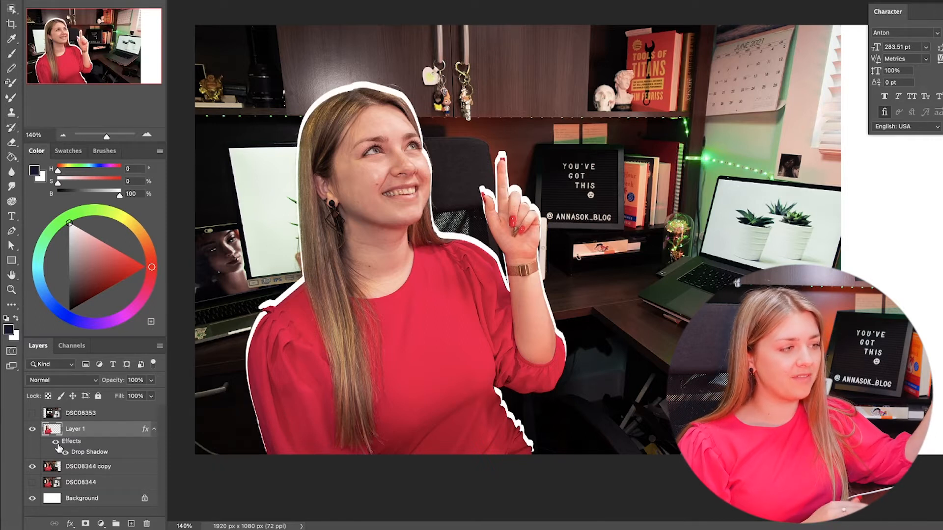
click(32, 429)
click(32, 429)
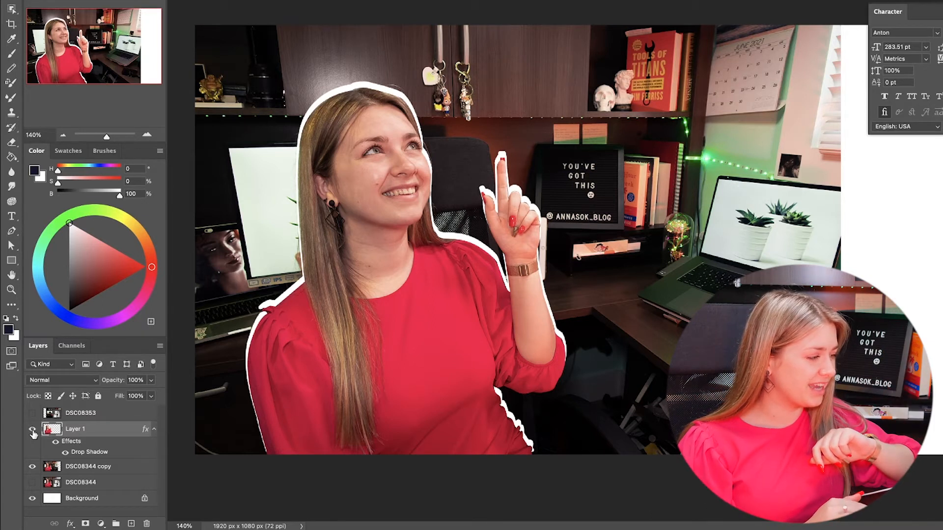
Hide Layer 1 and trace a closed Pen tool path around the woman on the DSC08344 copy layer.
click(32, 431)
click(58, 470)
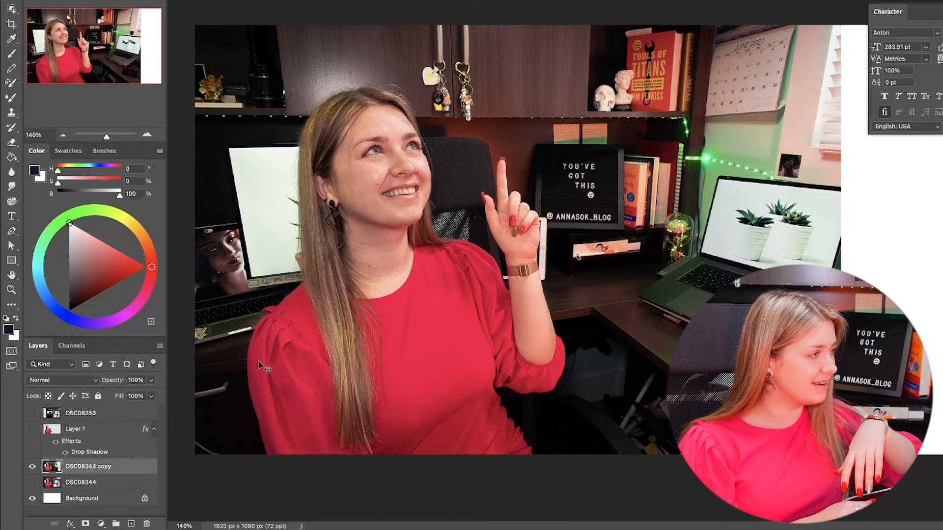
click(12, 231)
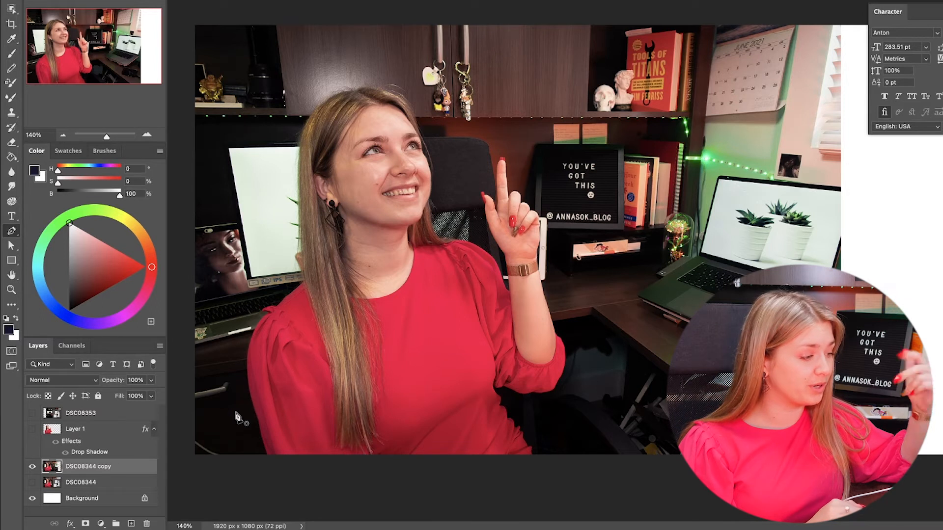
mouse_move(267, 456)
mouse_down()
mouse_move(250, 383)
mouse_move(302, 165)
mouse_move(380, 94)
mouse_up()
click(437, 236)
click(491, 255)
click(504, 279)
click(509, 290)
click(492, 234)
click(482, 192)
scroll(482, 192, up, 4)
click(446, 172)
click(466, 139)
click(470, 130)
click(471, 125)
click(476, 125)
click(476, 130)
click(478, 136)
click(479, 149)
click(480, 170)
click(530, 316)
click(547, 371)
click(557, 426)
click(516, 453)
click(462, 443)
click(481, 489)
click(502, 516)
scroll(503, 518, down, 1)
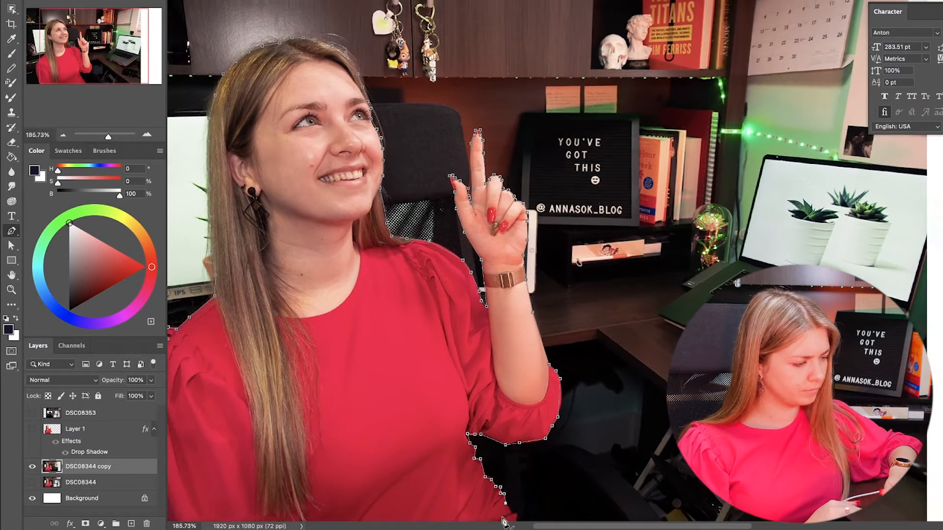
scroll(506, 523, down, 1)
click(521, 506)
click(193, 510)
Turn the path into a selection and copy the selected woman to a new layer.
right_click(339, 326)
click(385, 377)
key(Return)
key(super+j)
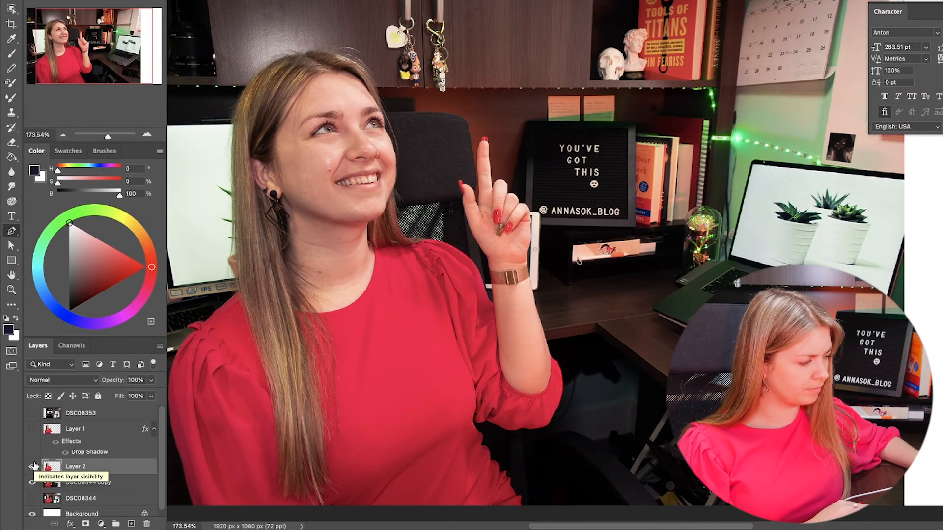
Add a drop shadow to Layer 2 and toggle its visibility to compare it with Layer 1.
click(32, 482)
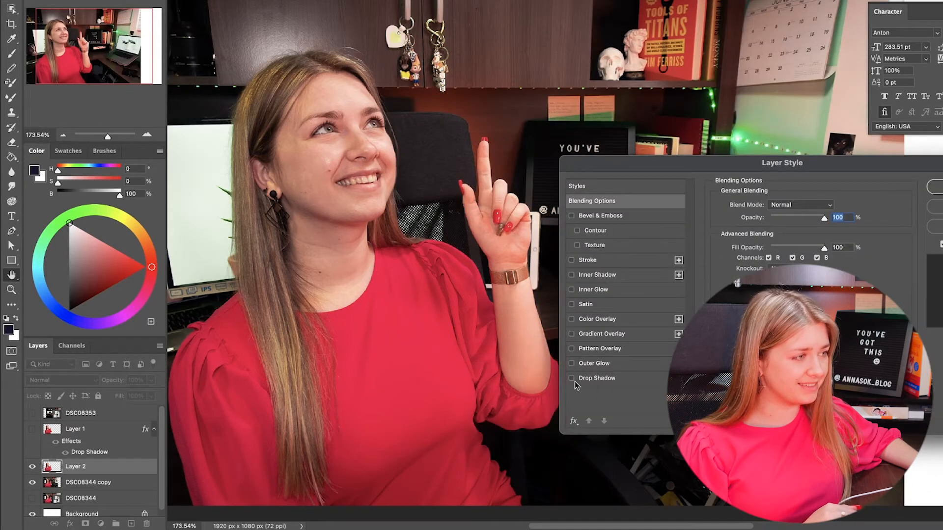
click(574, 381)
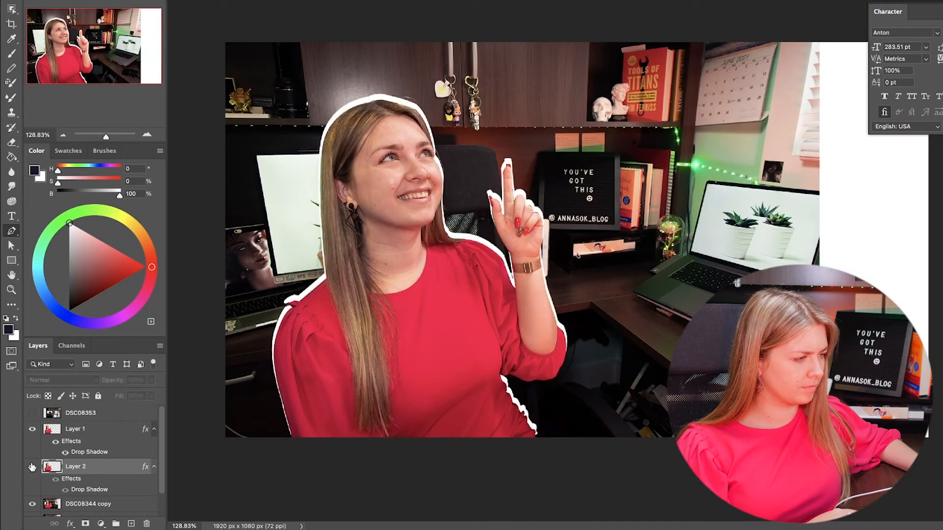
click(33, 467)
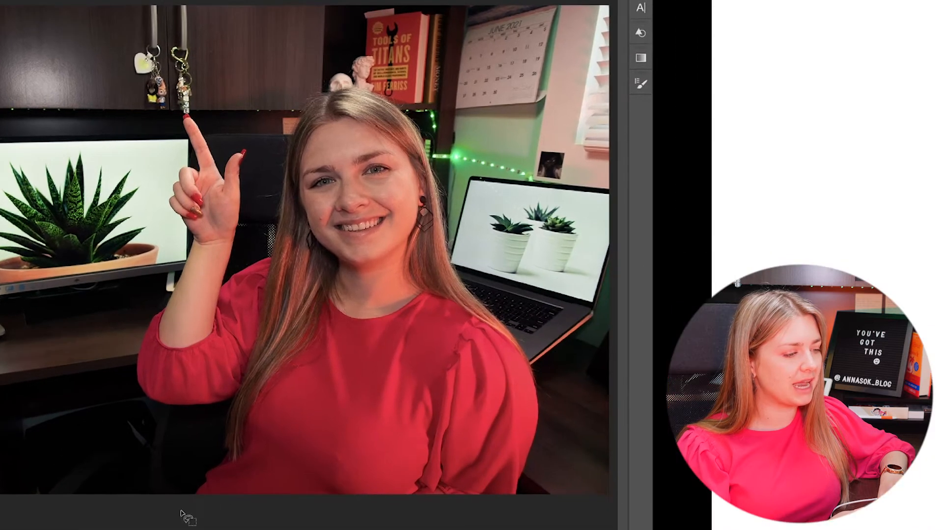
Select the woman on the DSC08353 copy layer with the Object Selection tool in Lasso mode and copy her to a new layer.
mouse_move(471, 484)
mouse_down()
mouse_move(501, 403)
mouse_move(415, 333)
mouse_move(442, 277)
mouse_up()
mouse_move(155, 290)
mouse_down()
mouse_move(169, 231)
mouse_move(162, 176)
mouse_move(178, 150)
mouse_move(181, 109)
mouse_move(238, 131)
mouse_move(255, 224)
mouse_move(297, 112)
mouse_move(353, 87)
mouse_move(409, 102)
mouse_move(447, 183)
mouse_move(462, 267)
mouse_move(536, 339)
mouse_move(549, 405)
mouse_move(526, 500)
mouse_move(273, 528)
mouse_move(178, 512)
mouse_up()
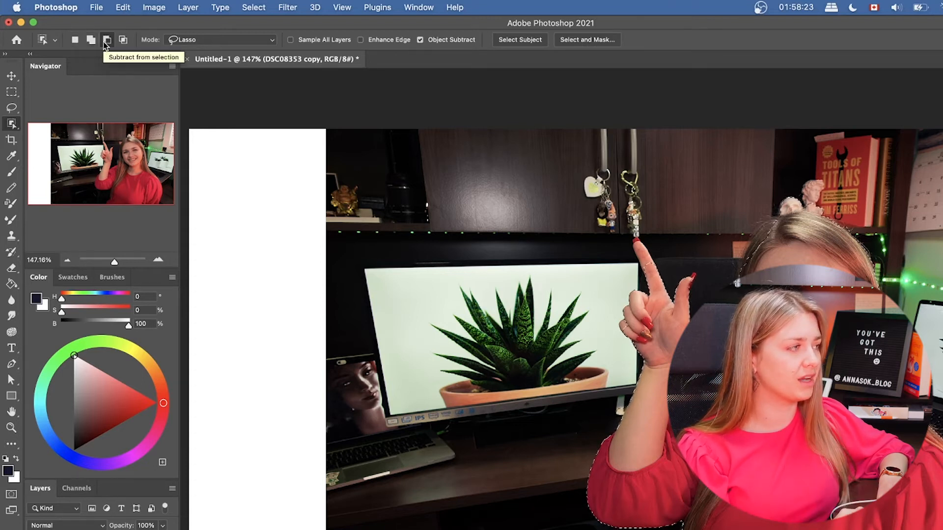
click(92, 40)
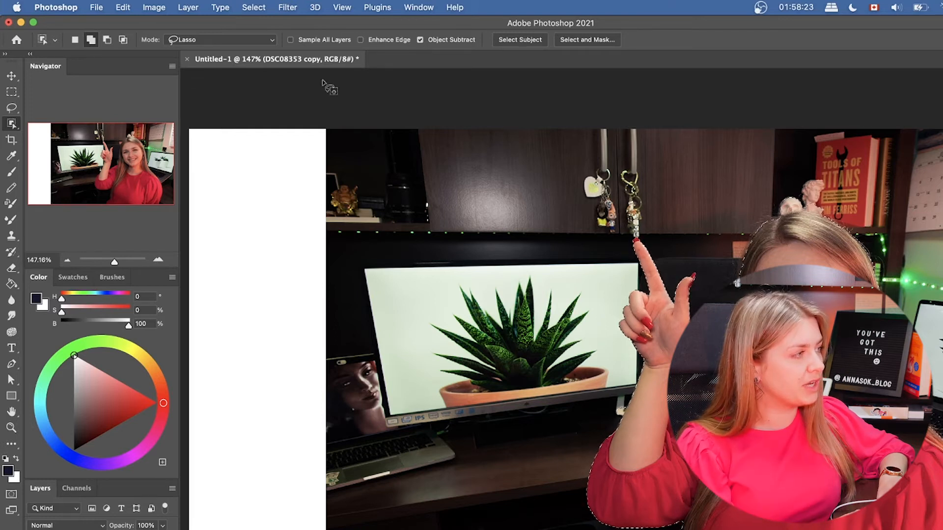
click(107, 39)
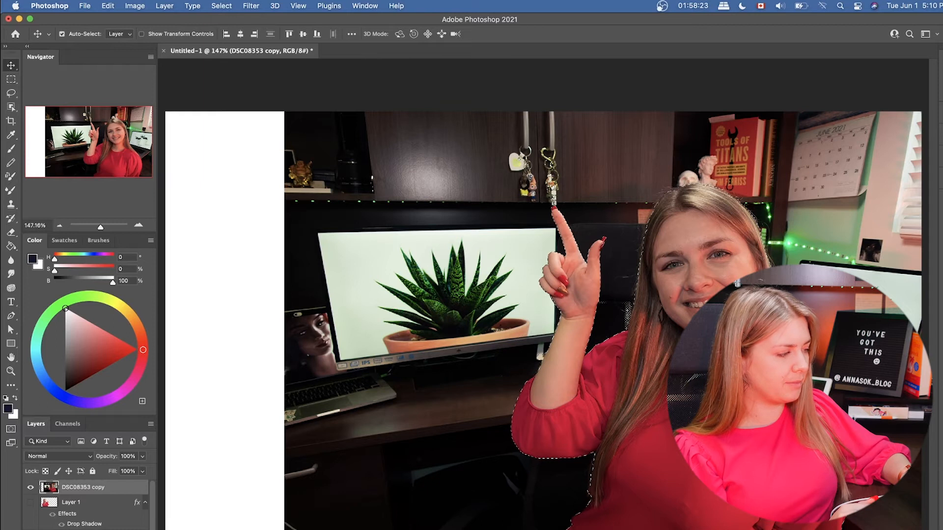
key(super+j)
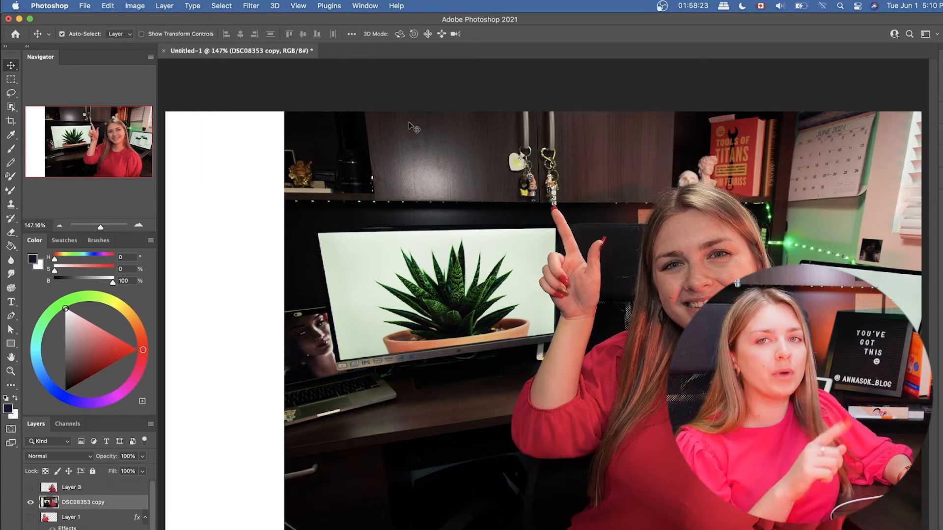
Reselect the woman on the DSC08353 copy layer and feather the selection by 2 pixels.
click(221, 5)
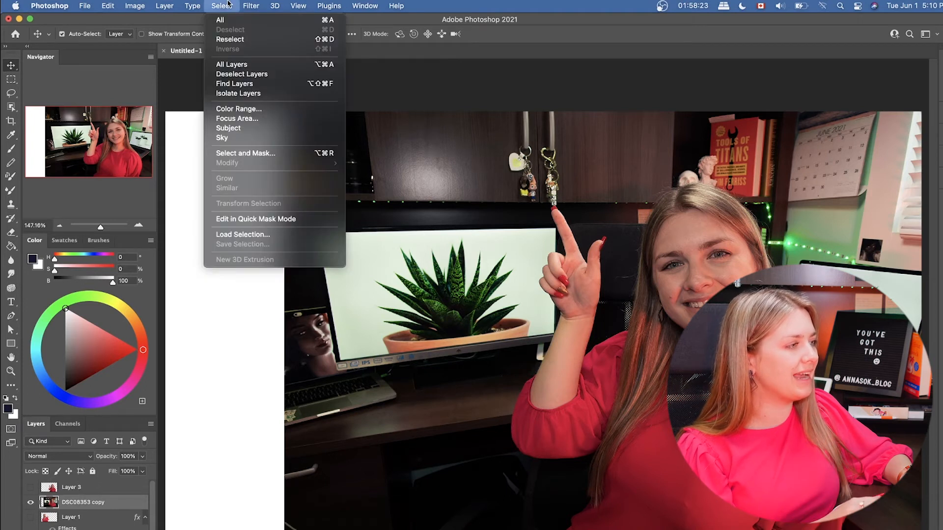
click(231, 39)
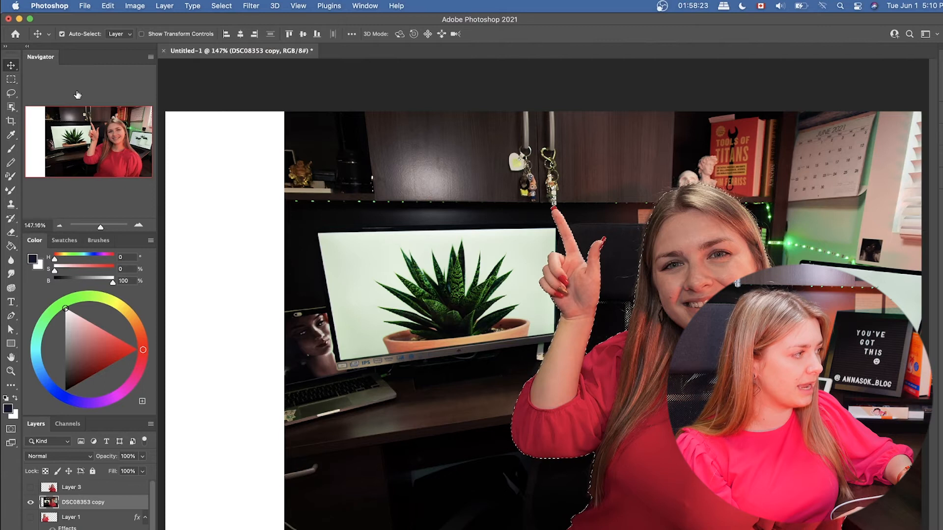
click(11, 106)
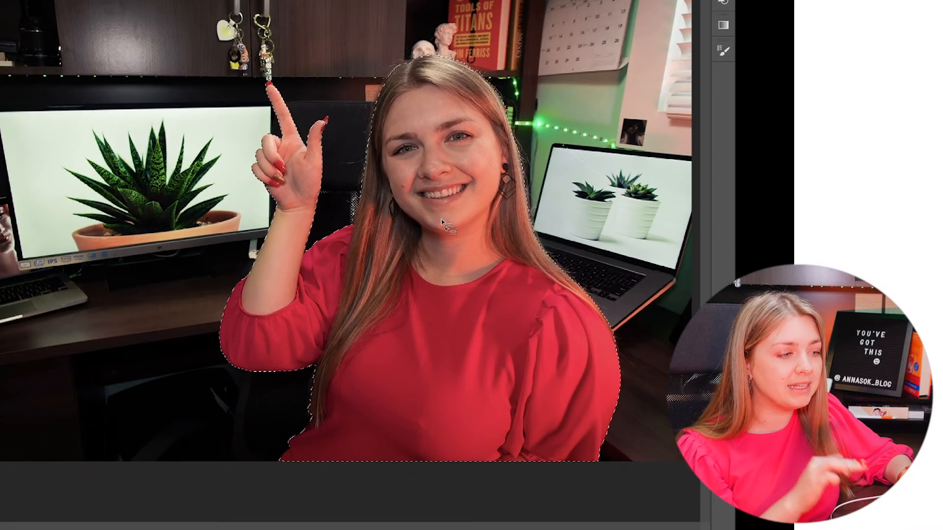
right_click(442, 223)
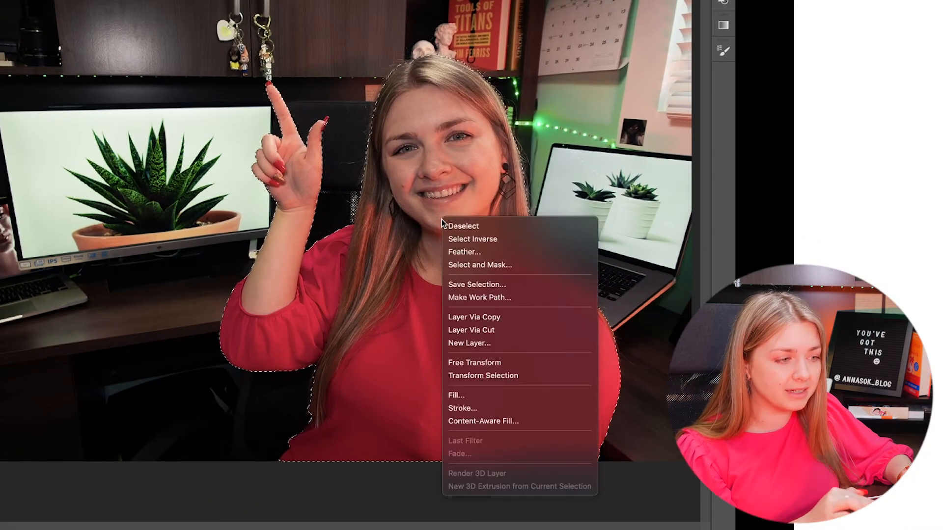
click(459, 249)
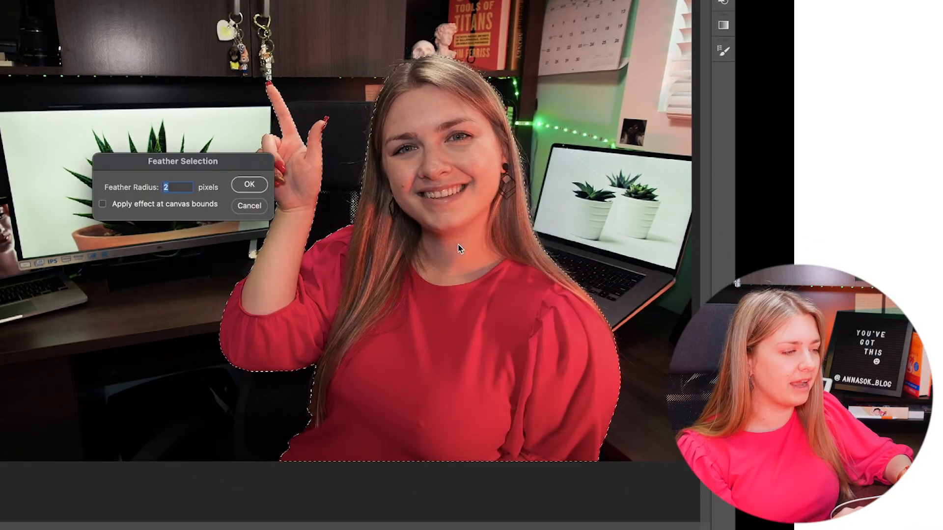
click(249, 185)
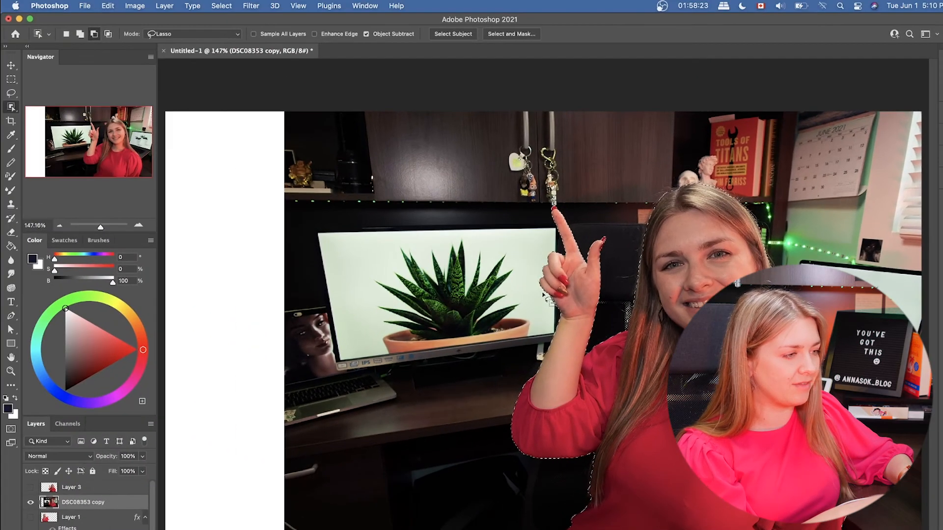
Copy the selected woman to a new layer named feathered and hide the DSC08353 copy layer to inspect the cutout's edges.
key(v)
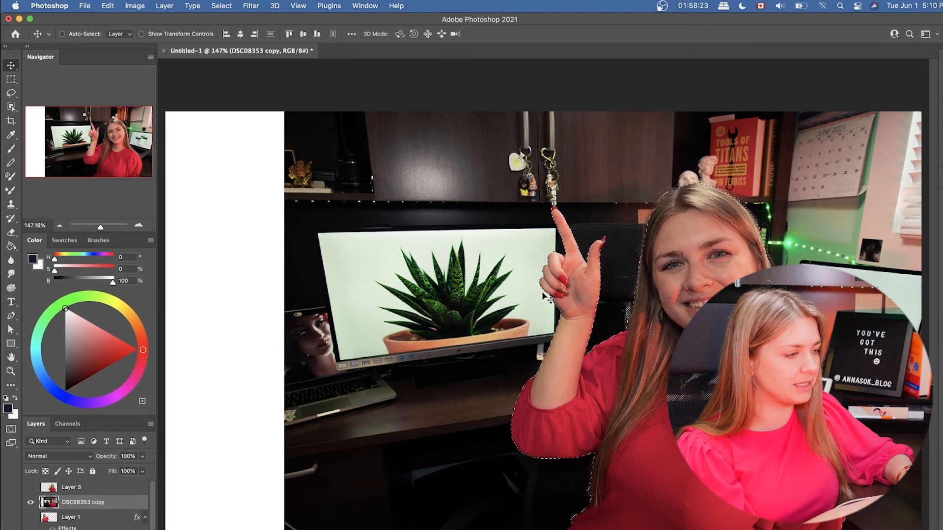
key(super+j)
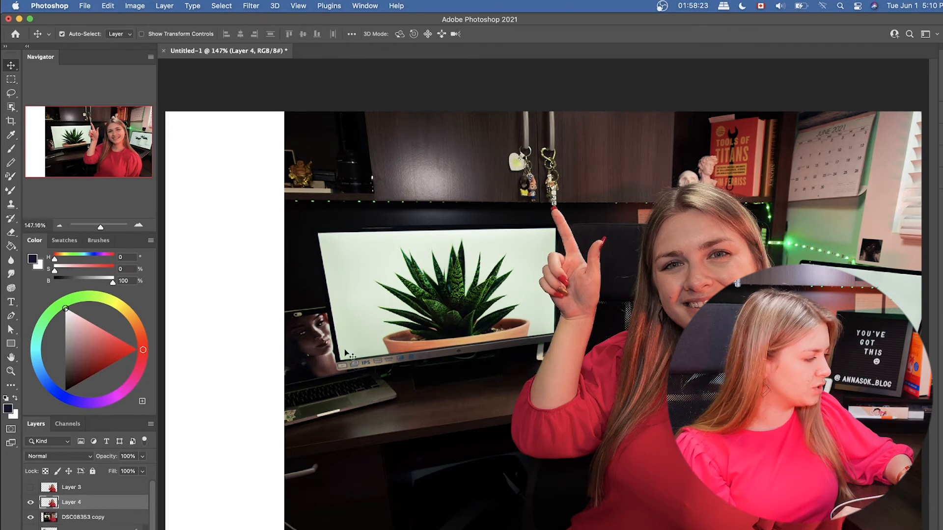
text(f)
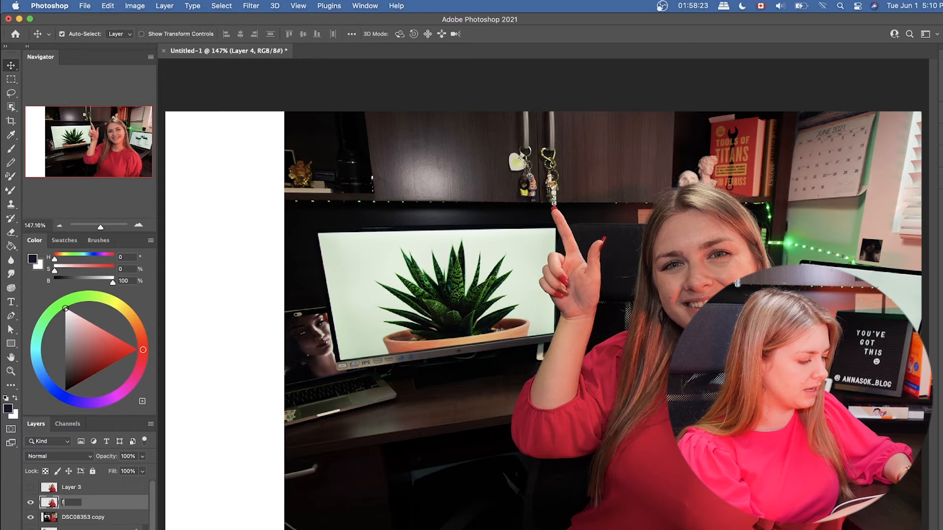
text(eathered)
key(Return)
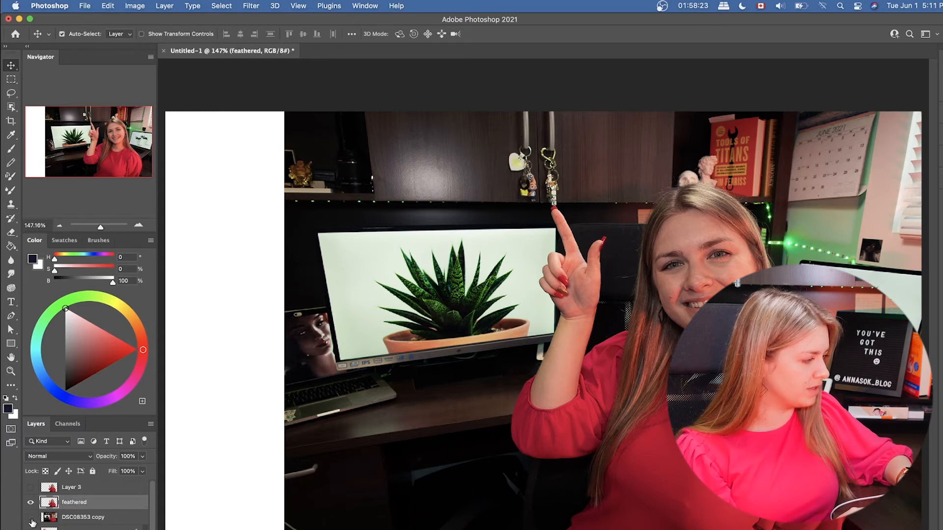
click(31, 517)
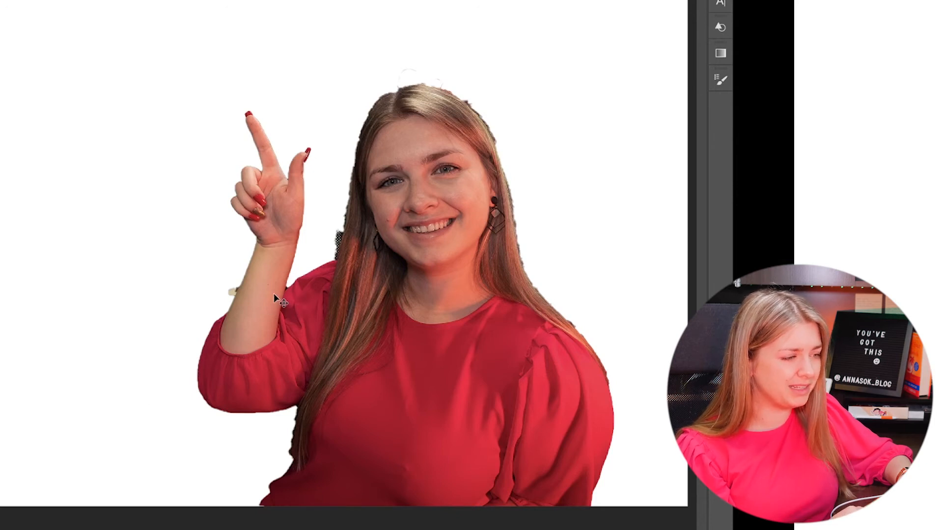
scroll(273, 293, up, 5)
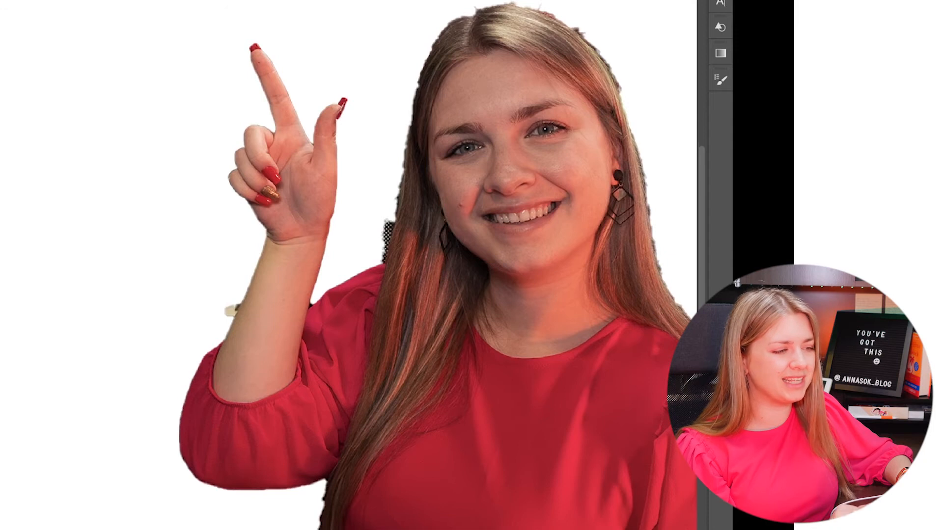
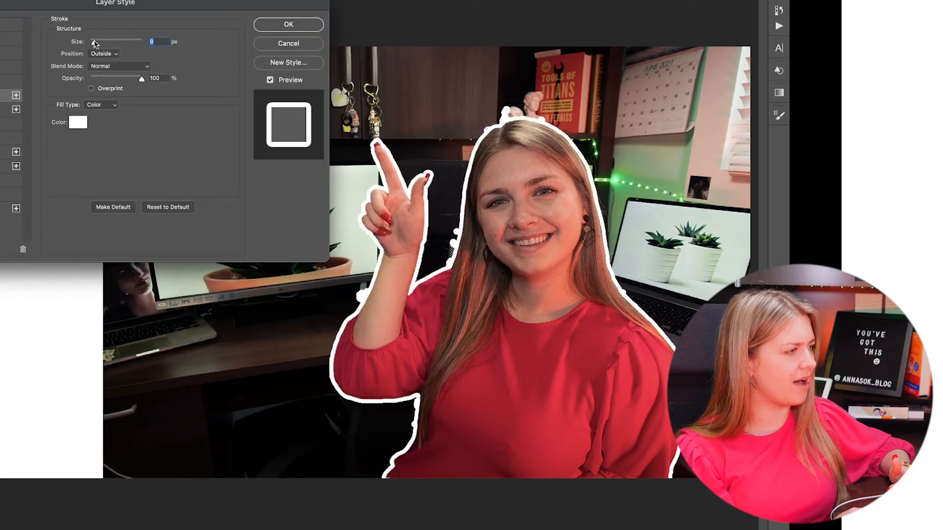
Apply the white outside stroke to Layer 3 and erase the stray bits along the cutout's edge.
click(284, 25)
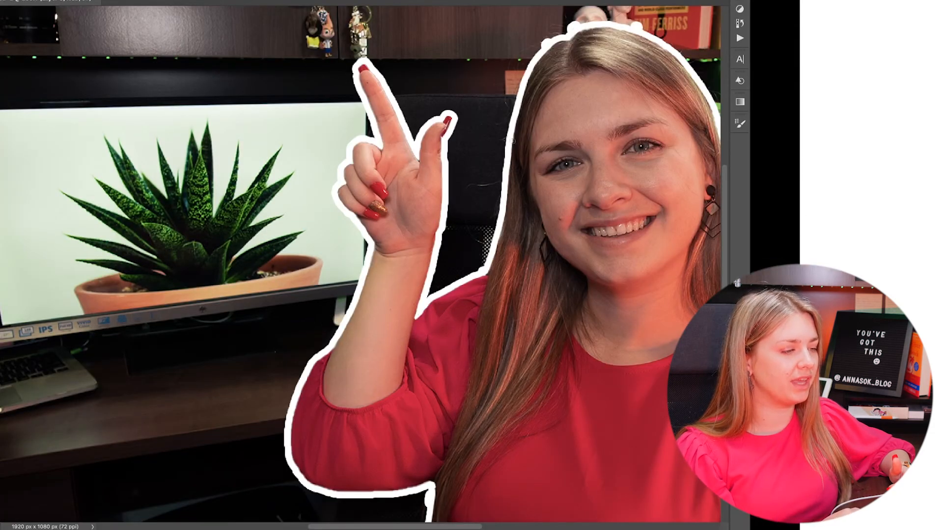
click(637, 25)
scroll(343, 379, down, 5)
scroll(343, 380, right, 4)
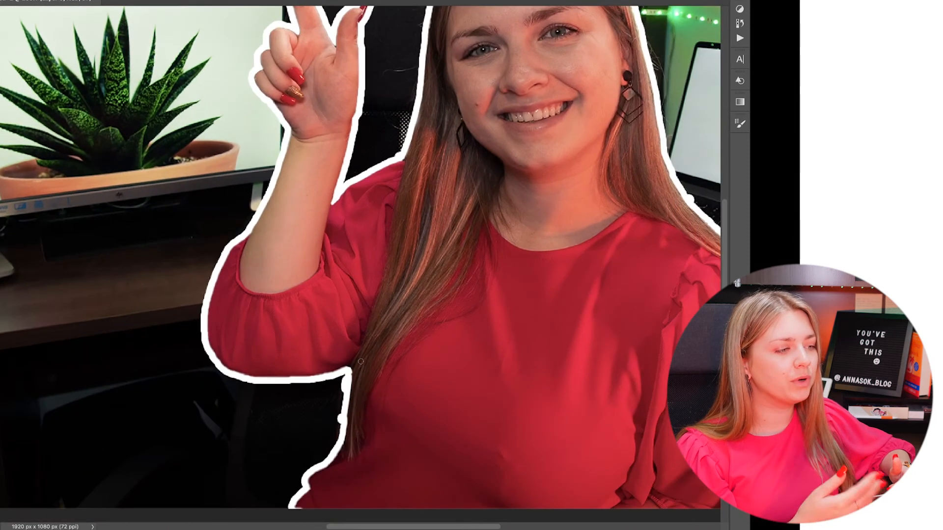
scroll(345, 381, up, 3)
scroll(346, 382, right, 4)
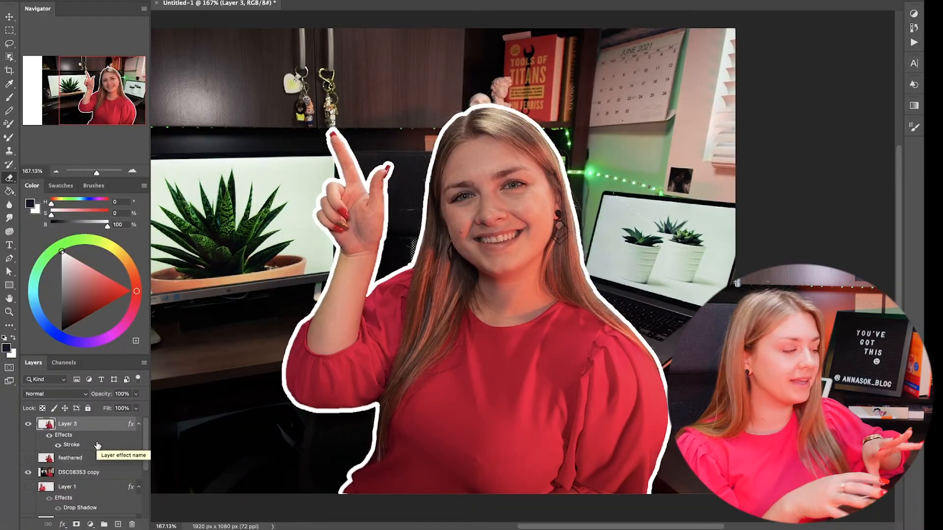
Copy the layer style from Layer 3 and paste it onto the feathered layer.
right_click(85, 425)
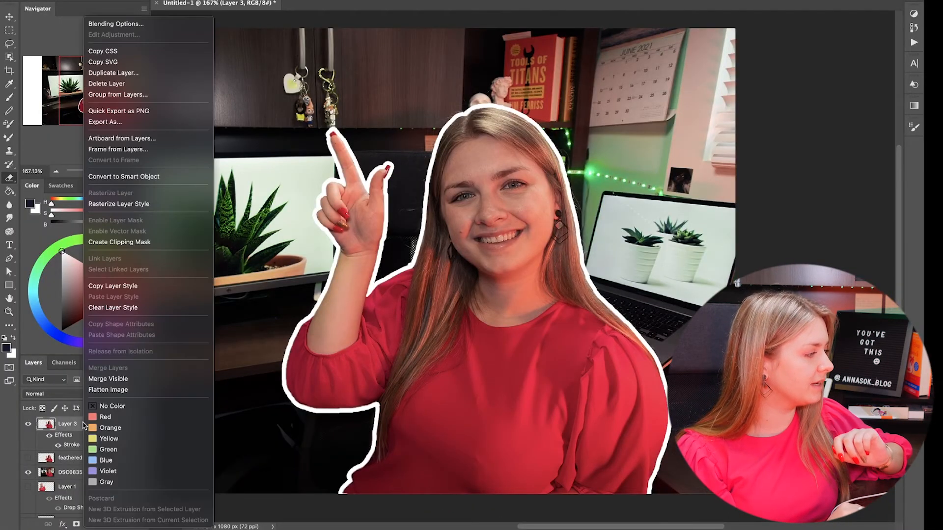
click(125, 287)
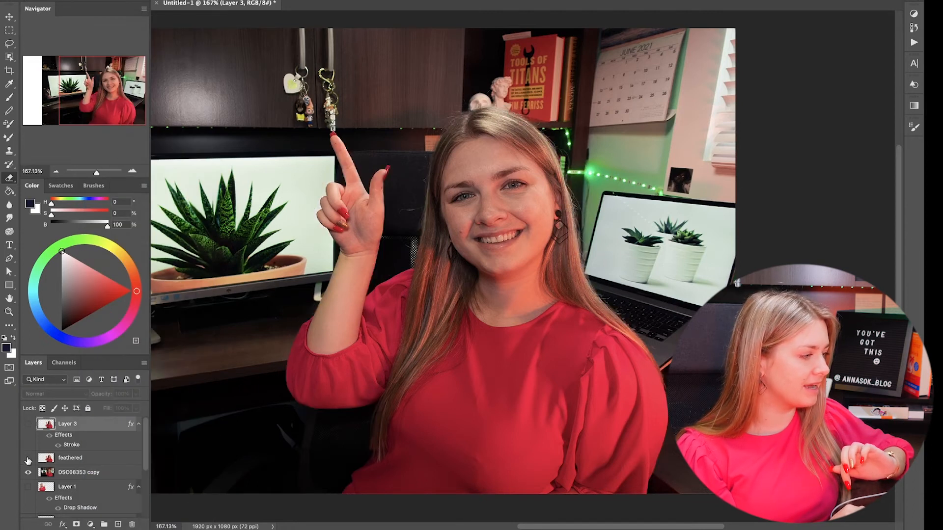
click(62, 458)
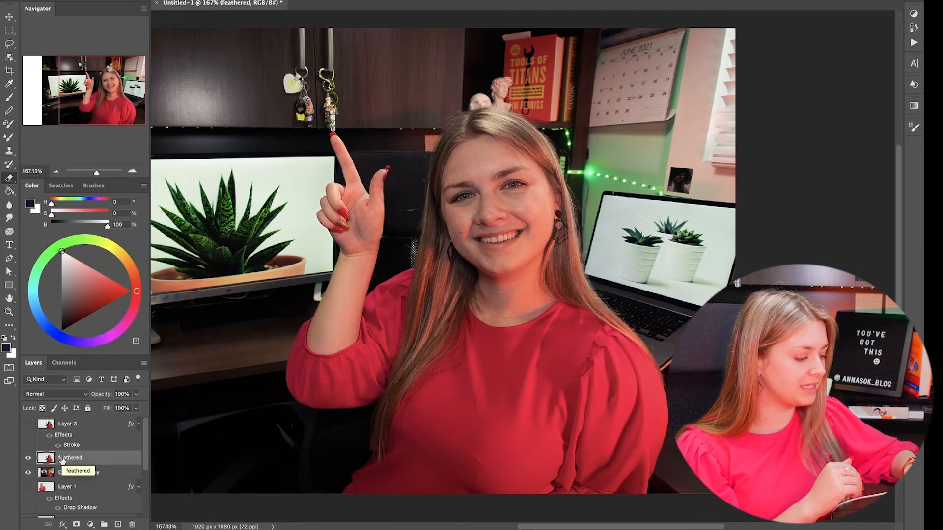
right_click(72, 460)
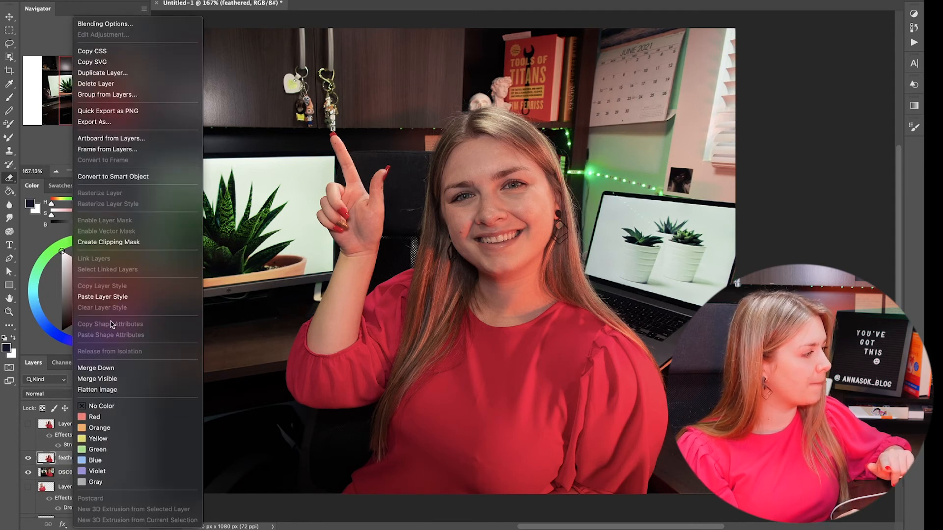
click(127, 298)
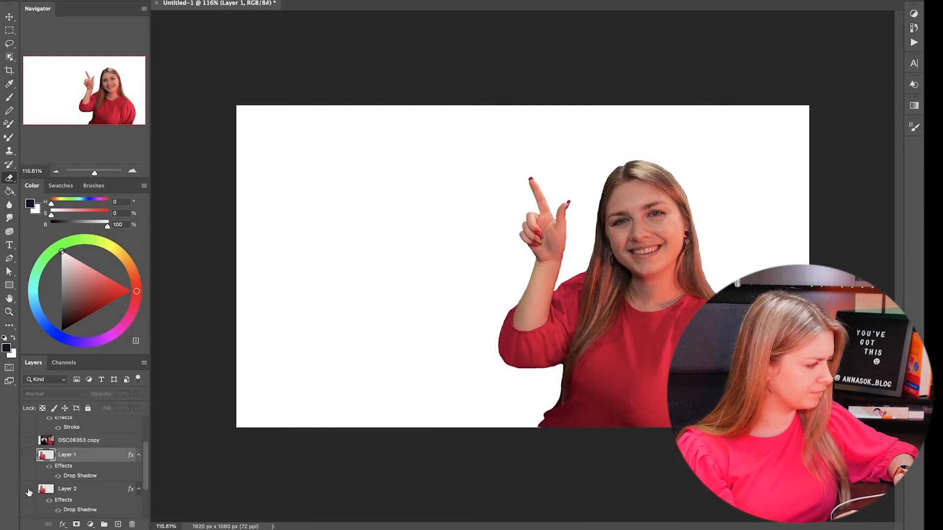
Show the Layer 1 cutout and paste a copy of it as a new layer above Layer 3.
click(30, 458)
scroll(69, 480, up, 1)
scroll(70, 486, up, 5)
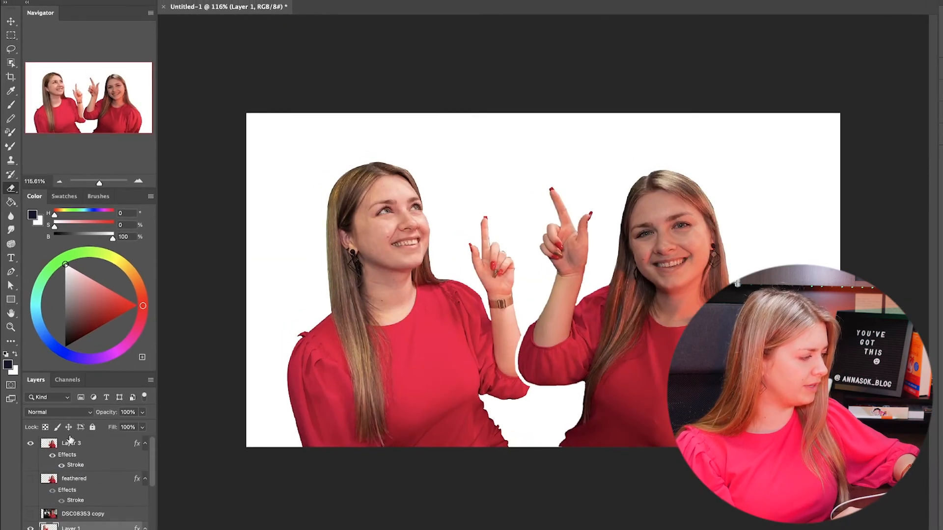
click(71, 446)
key(super+v)
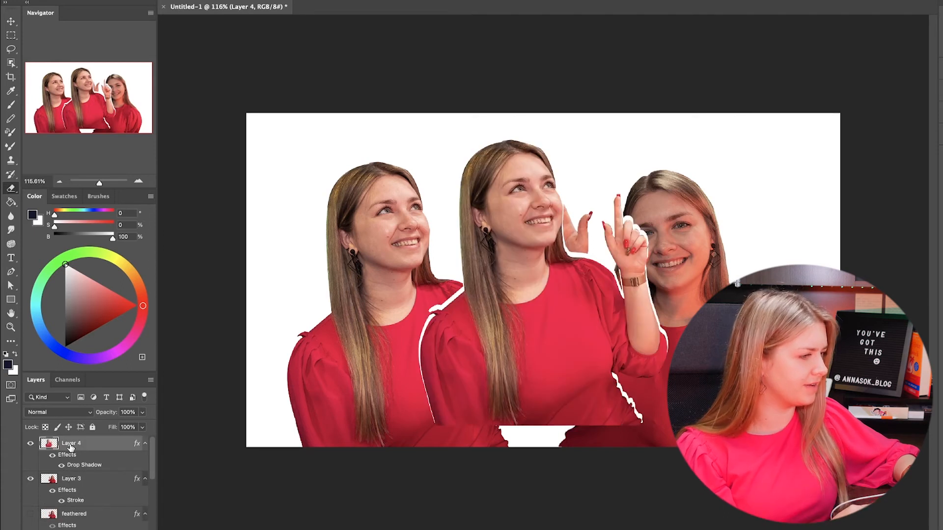
Hide the original Layer 1, then place the pasted cutout in the canvas's left half and shift the Layer 3 cutout to the right.
scroll(70, 466, down, 5)
click(31, 501)
scroll(41, 501, up, 5)
key(v)
drag(569, 275, 428, 296)
click(72, 479)
drag(382, 420, 423, 420)
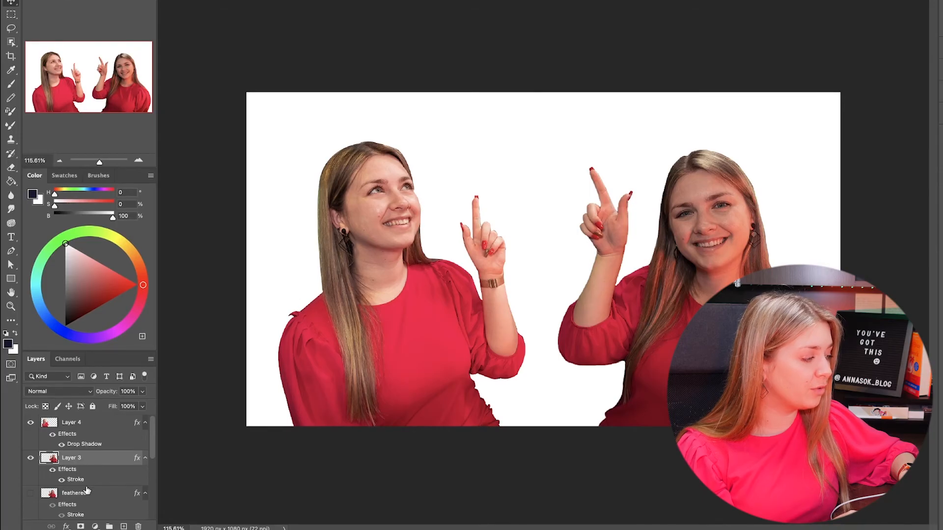
Add a new layer beneath Layer 3 and fill it with dark navy as the background.
click(123, 526)
click(89, 305)
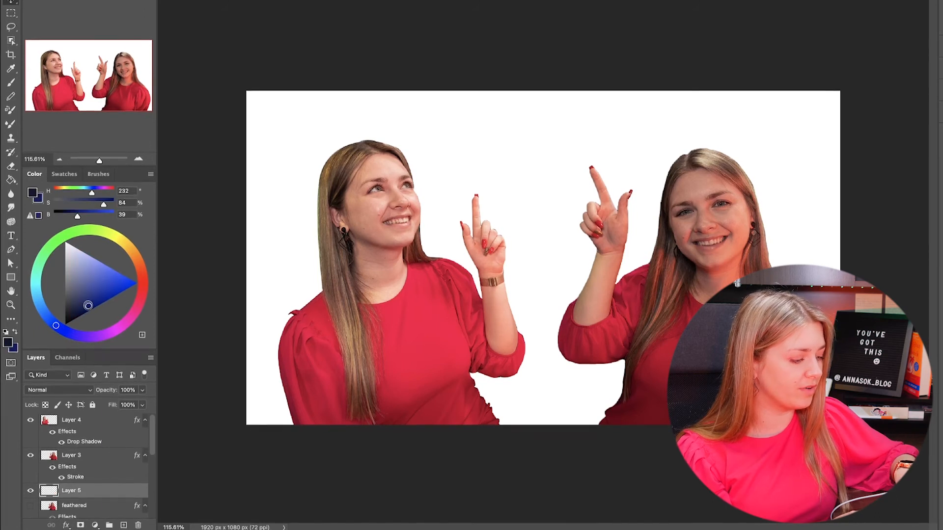
key(g)
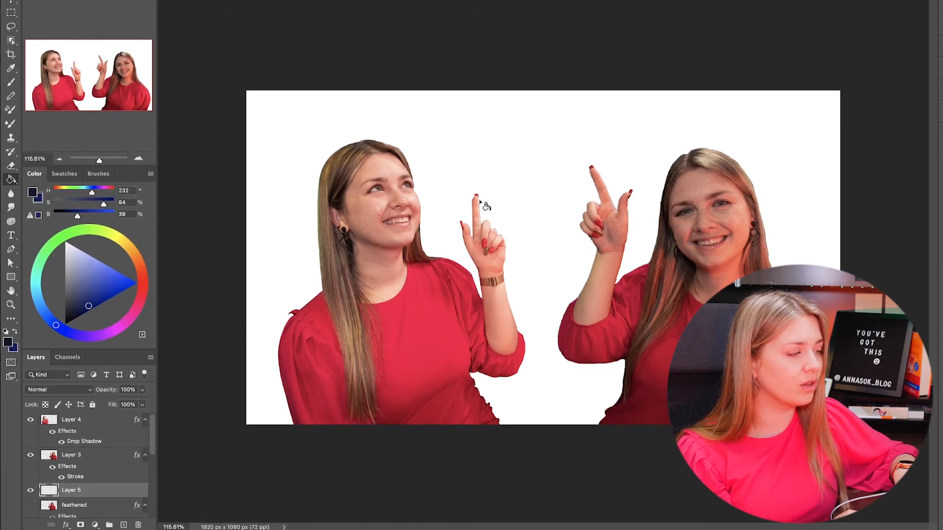
click(535, 175)
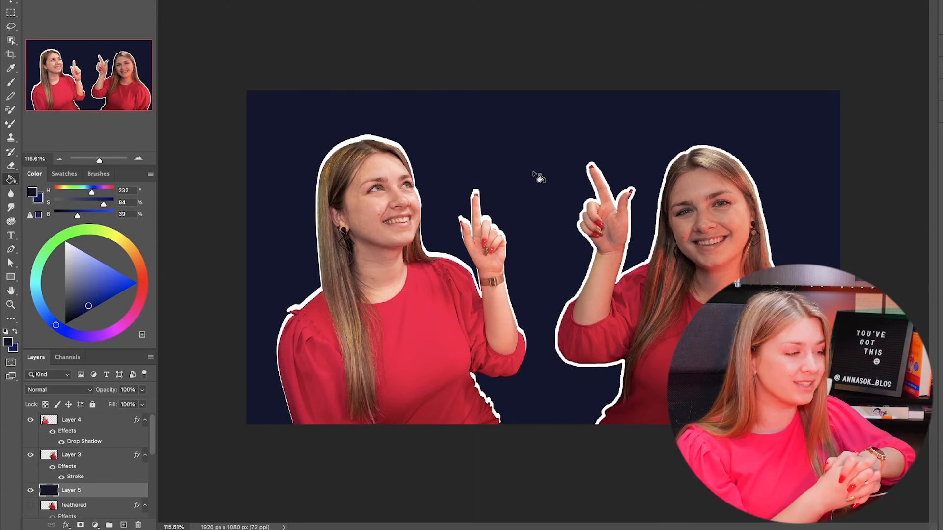
Replace Layer 4's drop shadow with a white outer glow in Normal blend mode, at 100% opacity and 0% noise.
double_click(98, 420)
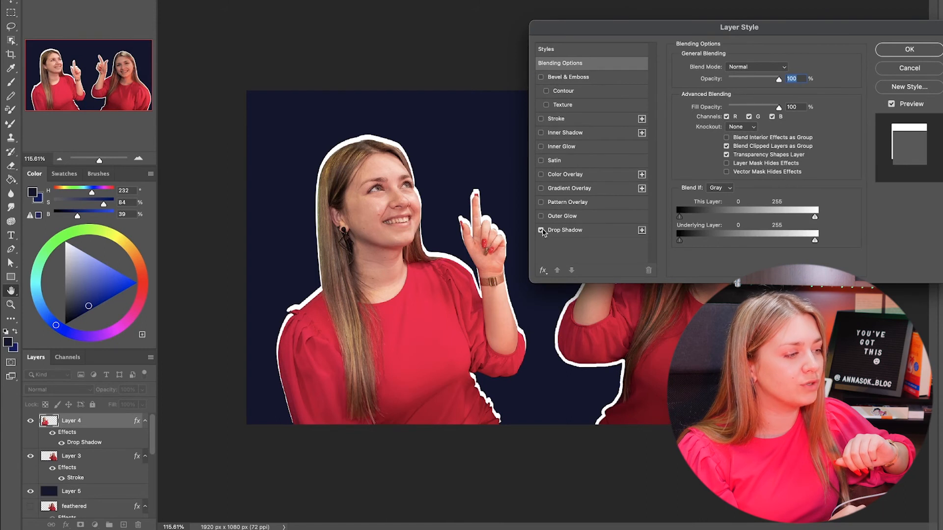
click(541, 230)
click(540, 216)
click(562, 216)
click(731, 67)
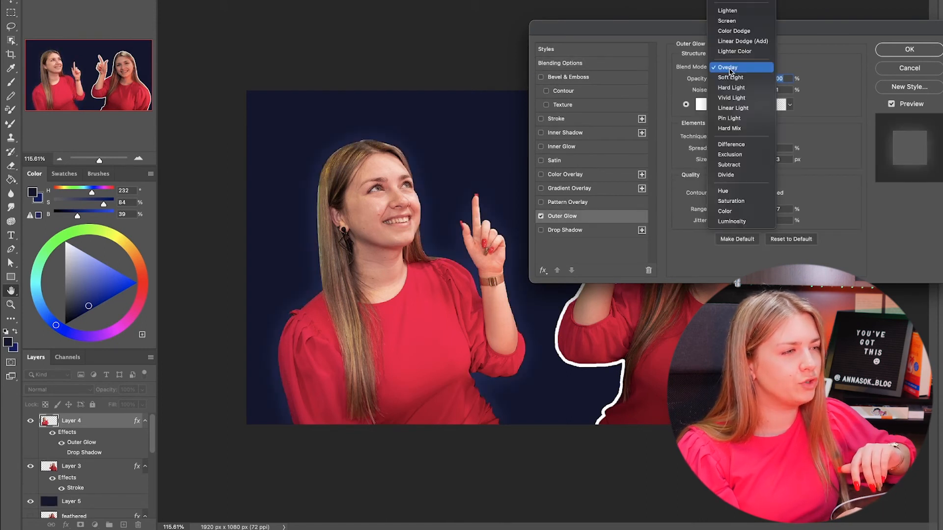
scroll(730, 72, up, 5)
click(729, 74)
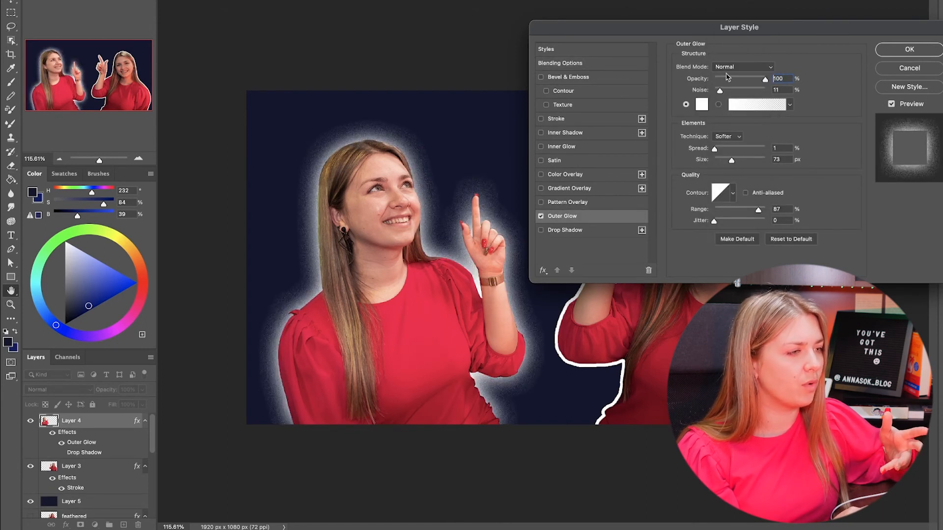
drag(719, 90, 682, 95)
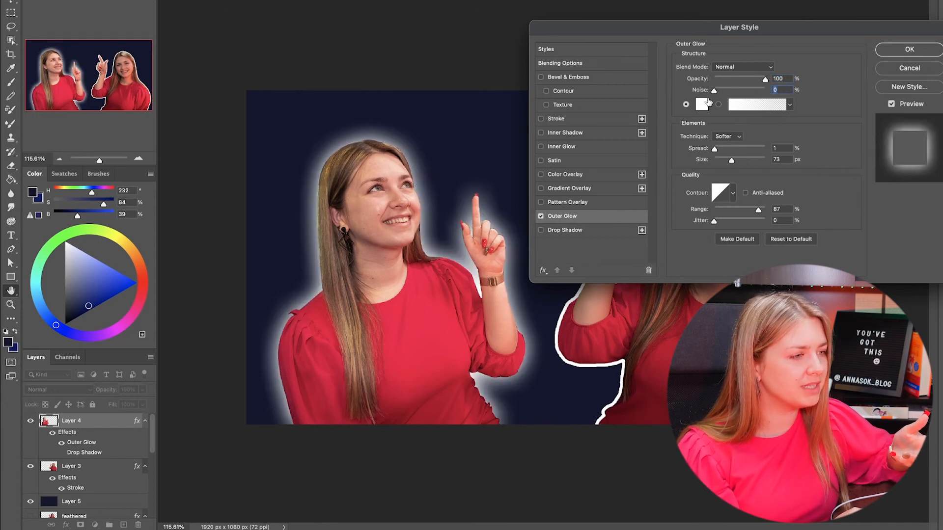
Try a hard outer glow with 100% spread and 9 px size, and soften it to about 8% spread and 87 px.
mouse_move(715, 149)
mouse_down()
mouse_move(727, 149)
mouse_move(720, 163)
mouse_move(733, 161)
mouse_move(726, 153)
mouse_move(778, 149)
mouse_move(718, 162)
mouse_up()
drag(717, 36, 746, 118)
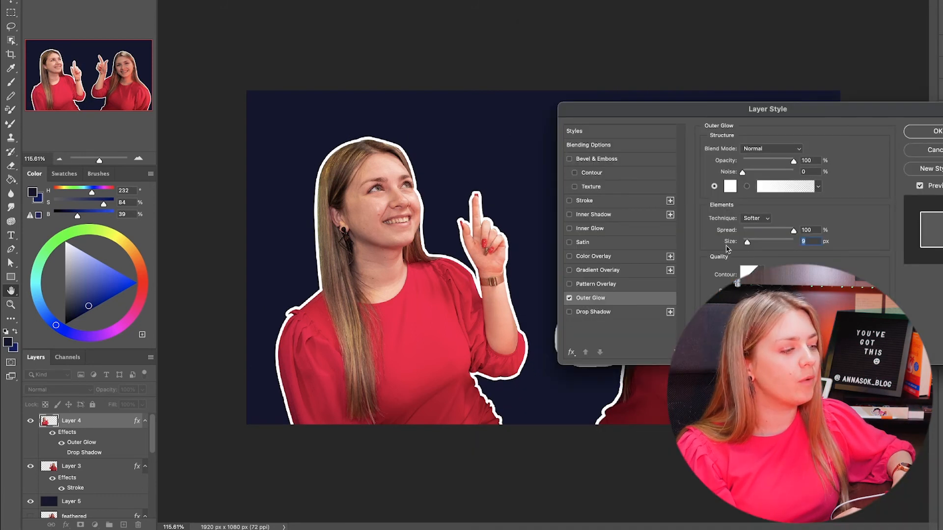
drag(774, 230, 764, 242)
drag(775, 231, 747, 231)
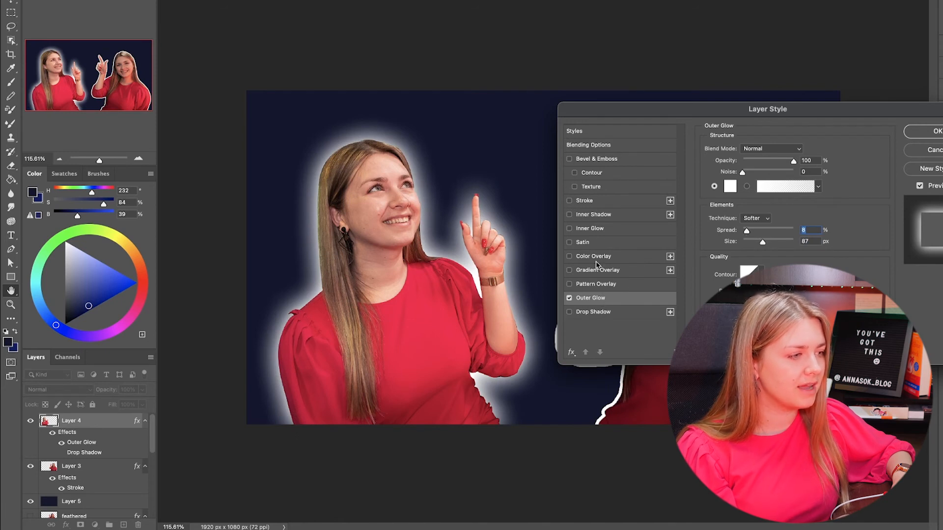
Add an 8 px white outside stroke at 100% opacity to Layer 4 and readjust the outer glow's spread and size.
click(590, 202)
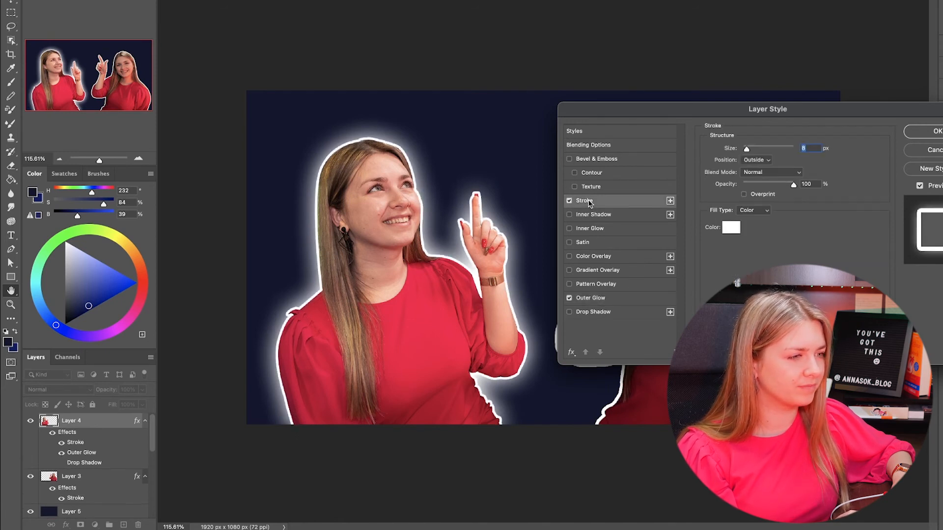
drag(747, 150, 746, 151)
drag(793, 185, 795, 186)
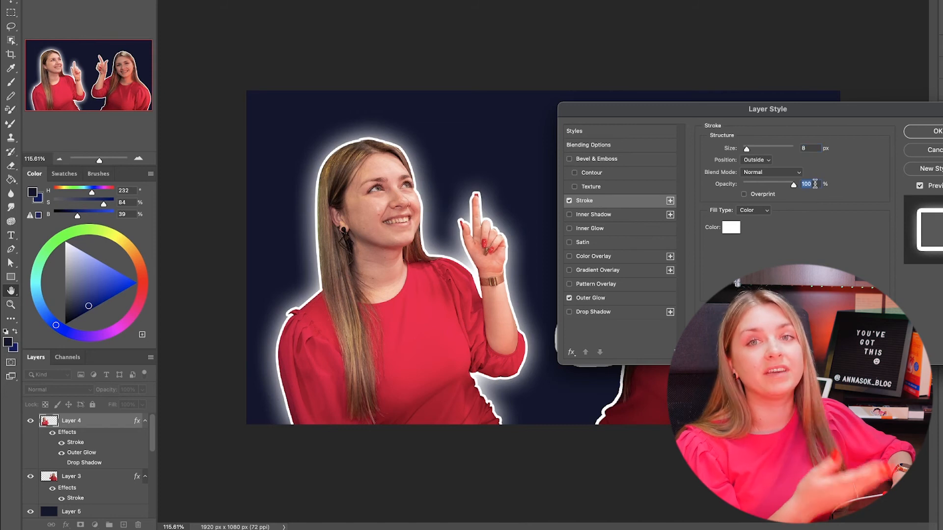
click(590, 298)
drag(746, 232, 755, 232)
drag(764, 243, 745, 233)
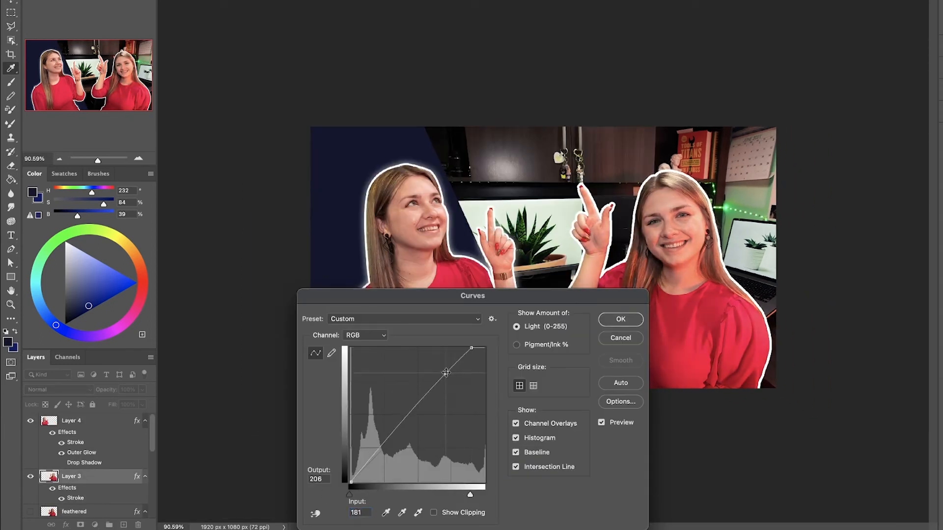
Apply the brightening Curves adjustment to Layer 3 and blur the DSC08353 copy background layer with Gaussian Blur.
click(615, 322)
scroll(89, 472, down, 5)
click(74, 478)
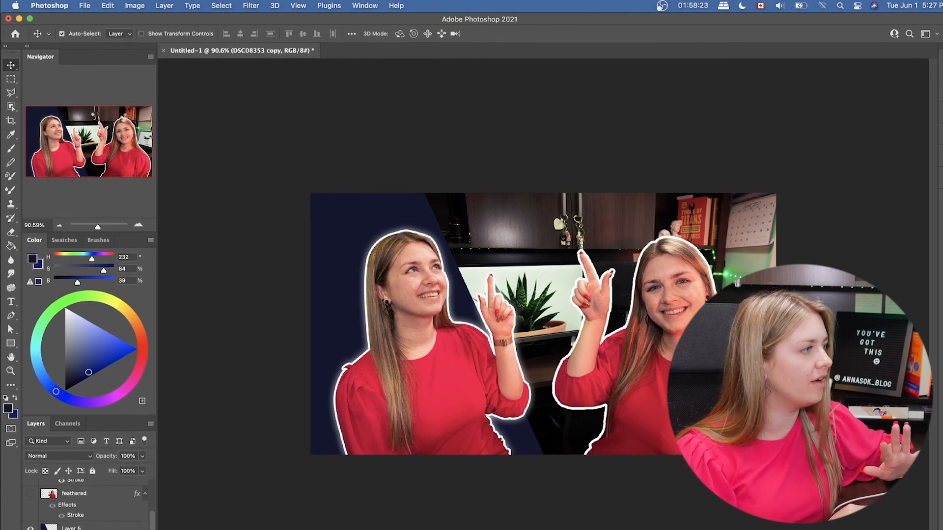
click(251, 5)
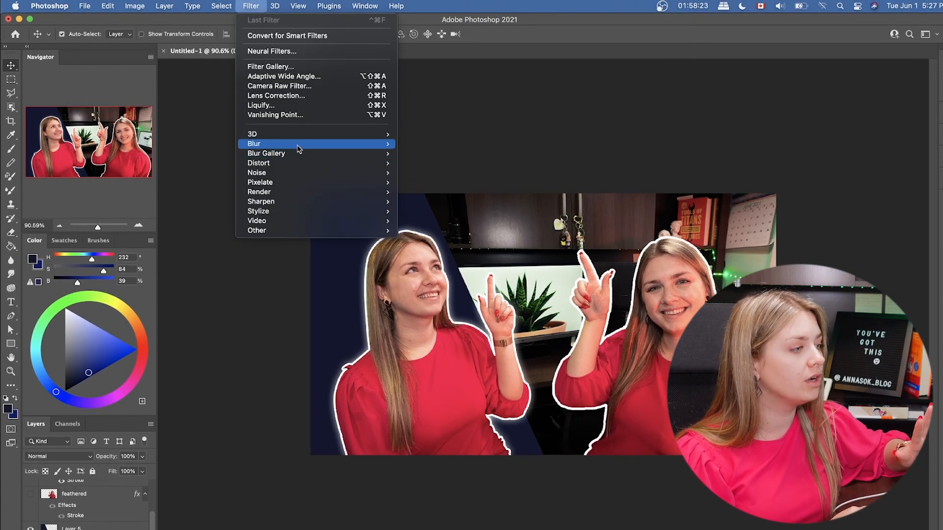
mouse_move(299, 149)
click(429, 182)
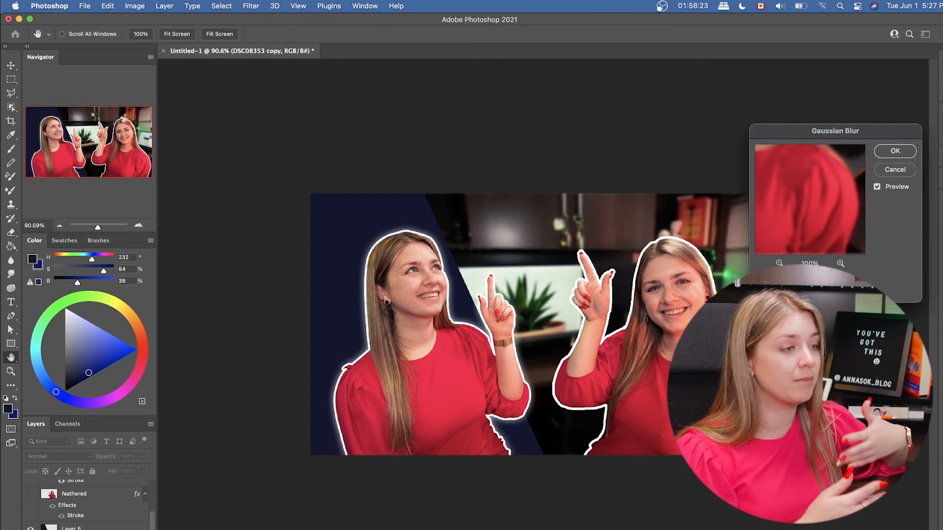
click(895, 152)
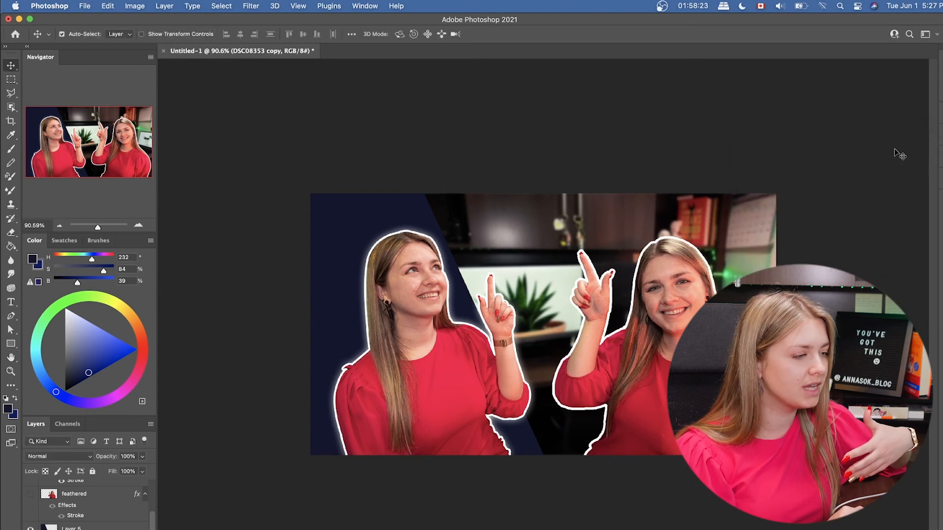
Darken the blurred DSC08353 copy layer with Brightness/Contrast, lowering the brightness and setting the contrast to about -11.
click(135, 6)
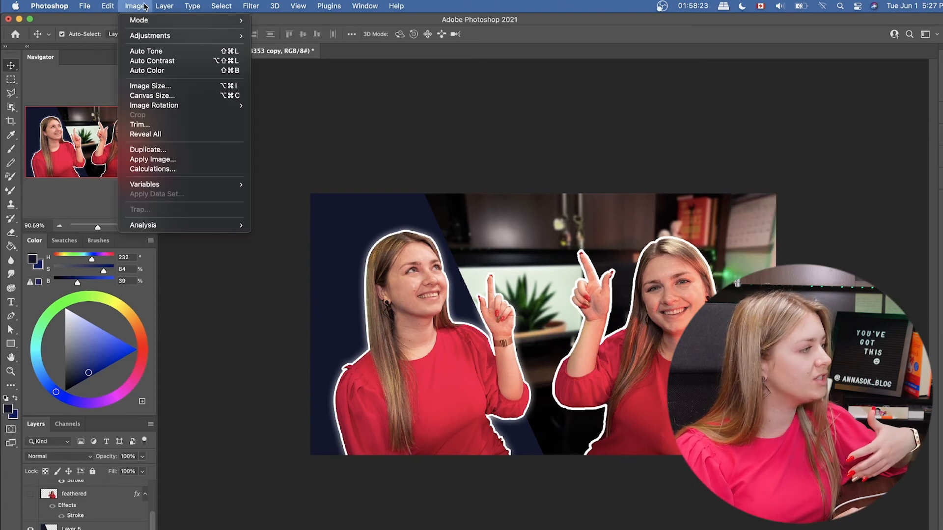
mouse_move(153, 35)
click(294, 35)
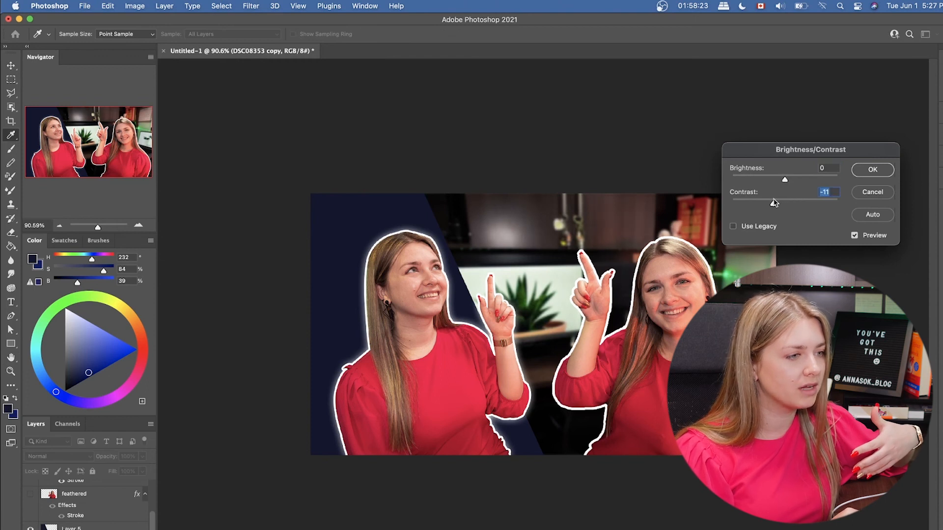
drag(784, 179, 765, 180)
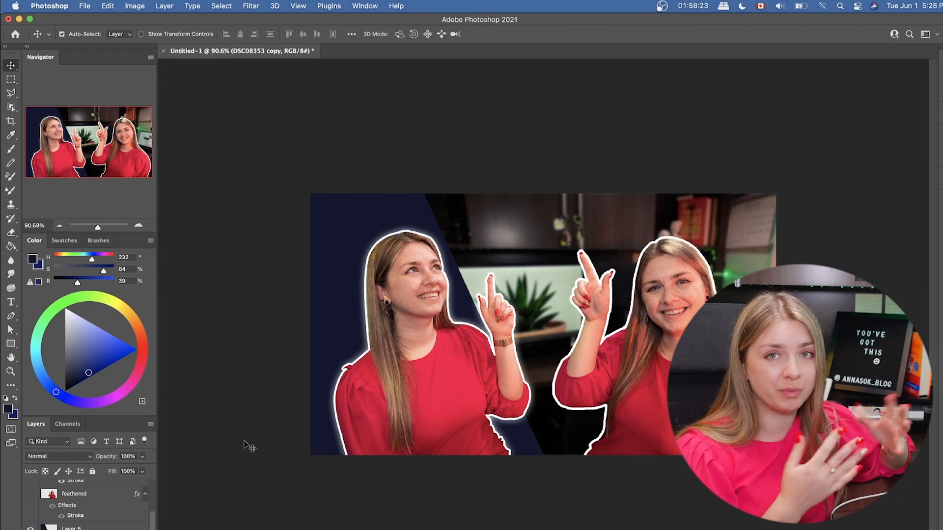
Add a new layer above Layer 4 and enter the heading ADD WHITE OUTLINE in the Anton font.
scroll(82, 511, up, 3)
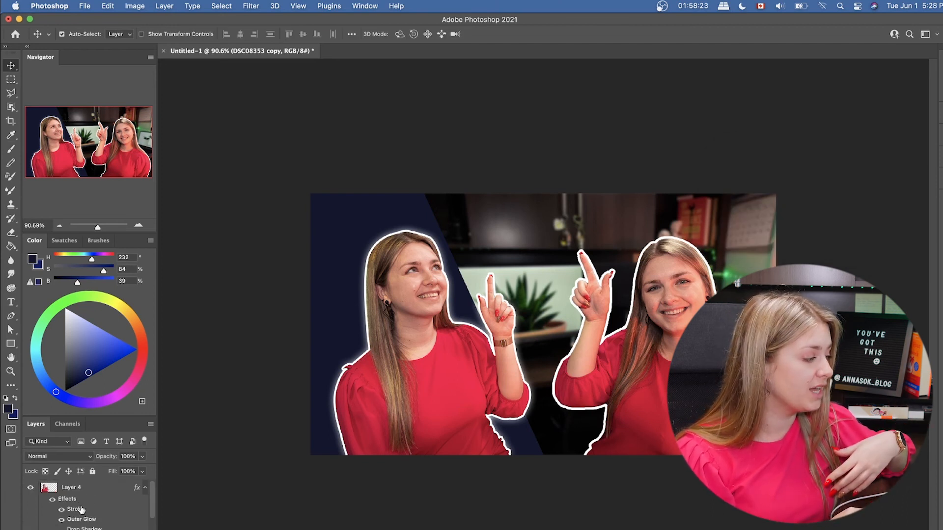
click(70, 491)
key(super+shift+alt+n)
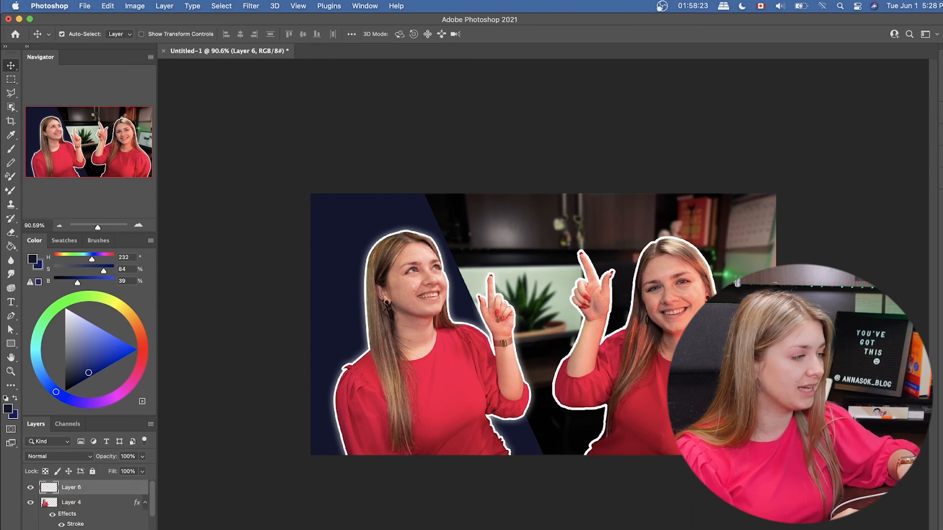
key(t)
click(463, 244)
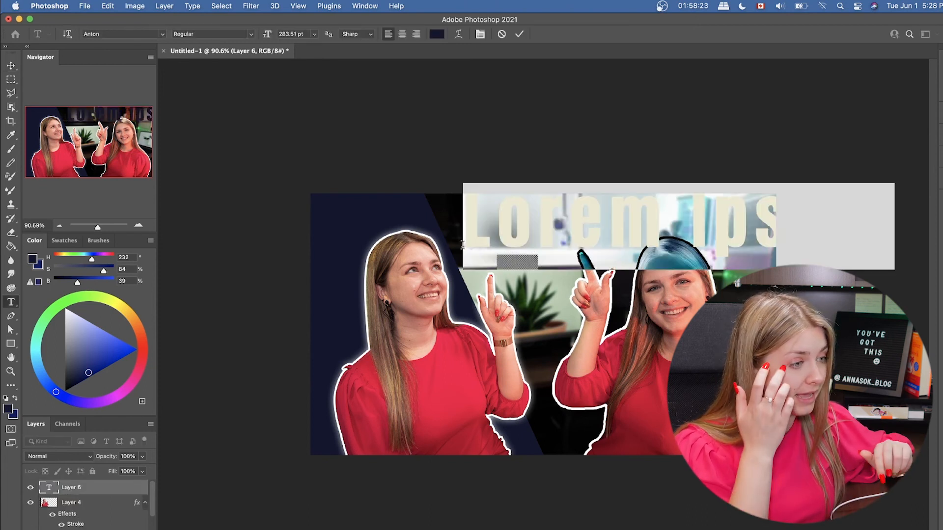
text(ADD WHITE)
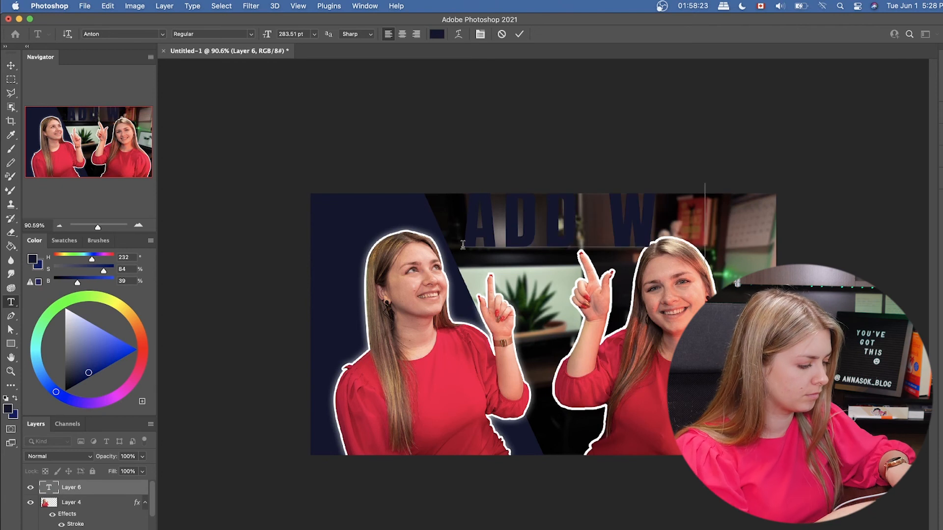
Reduce the heading's font size and position it along the thumbnail's upper edge, above the pointing fingers.
key(super+a)
drag(266, 34, 200, 29)
drag(592, 235, 536, 221)
key(super+Return)
key(v)
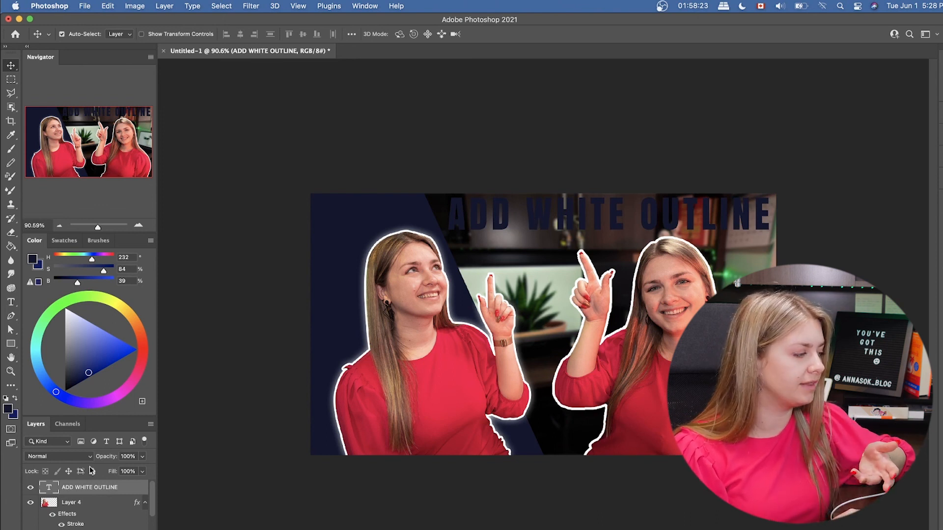
Duplicate the ADD WHITE OUTLINE text layer and rasterize the copy.
right_click(67, 494)
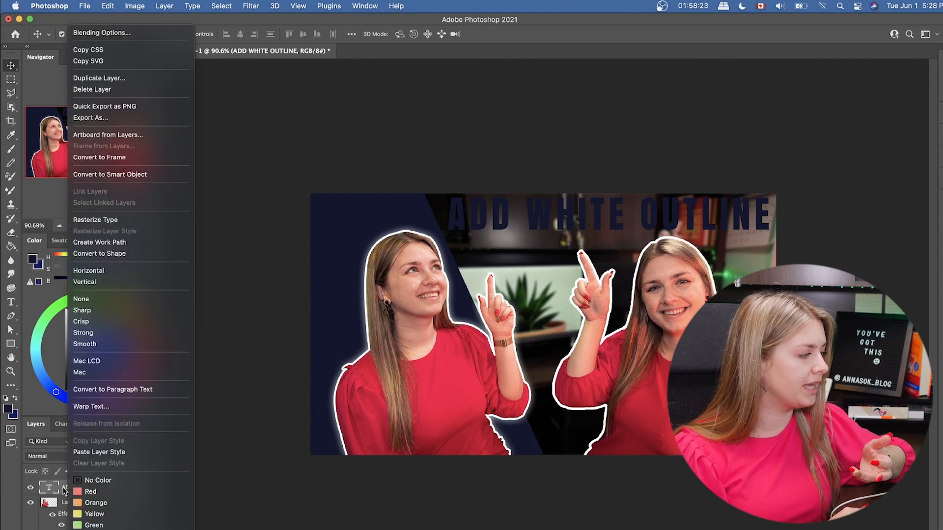
click(66, 491)
drag(95, 490, 117, 529)
right_click(99, 486)
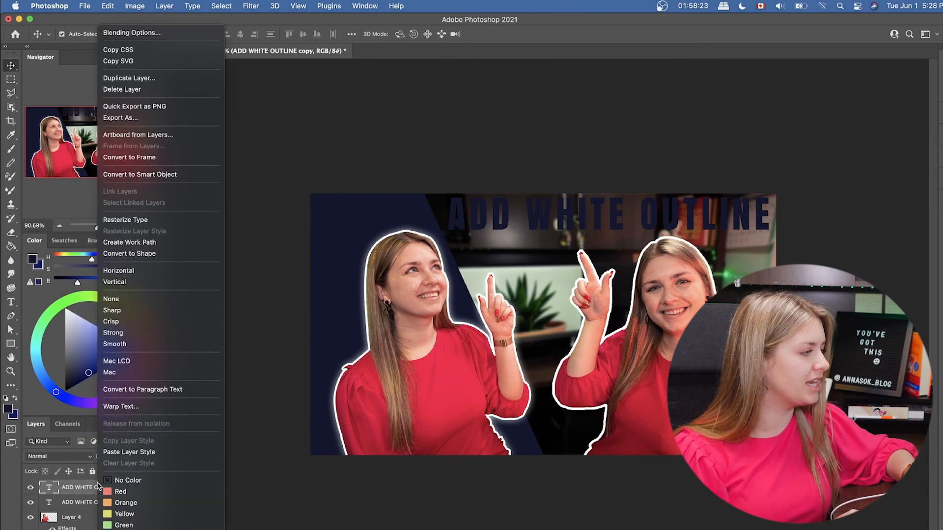
click(126, 219)
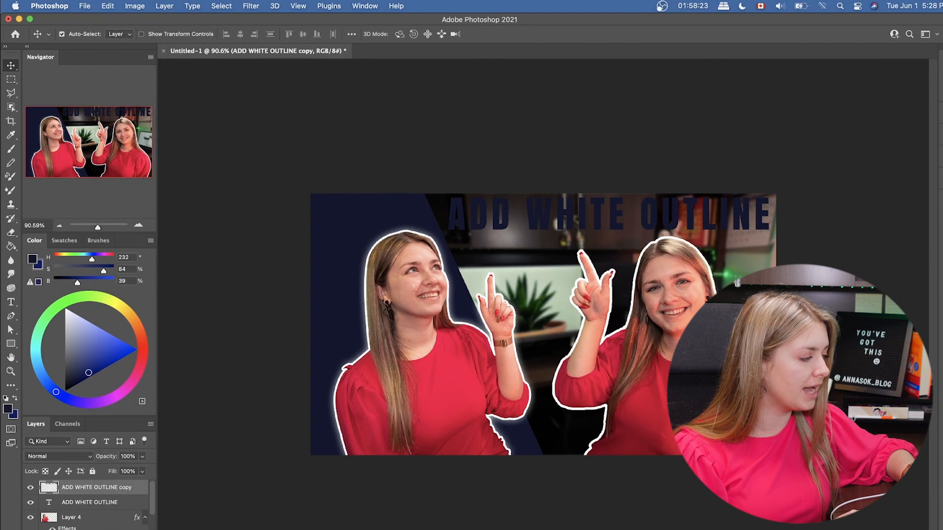
Give the rasterized ADD WHITE OUTLINE copy a white stroke and an outer glow.
double_click(53, 490)
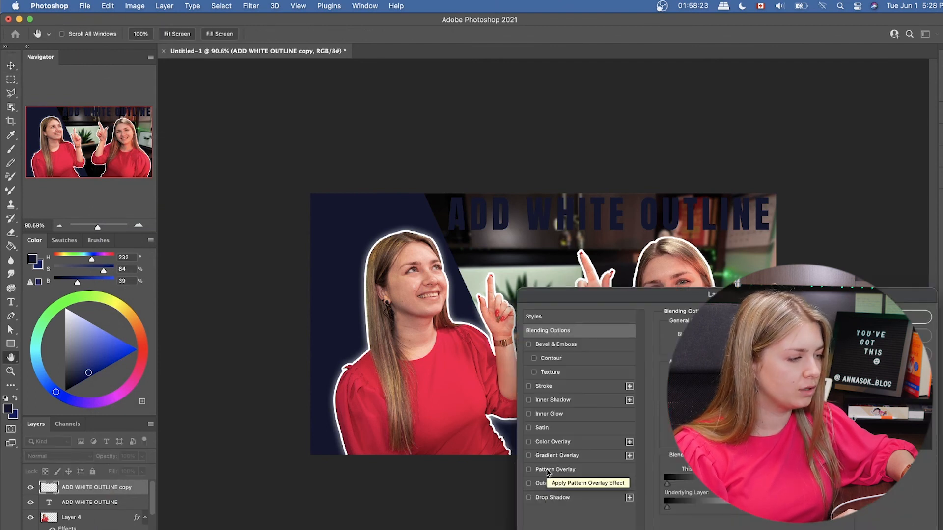
click(549, 388)
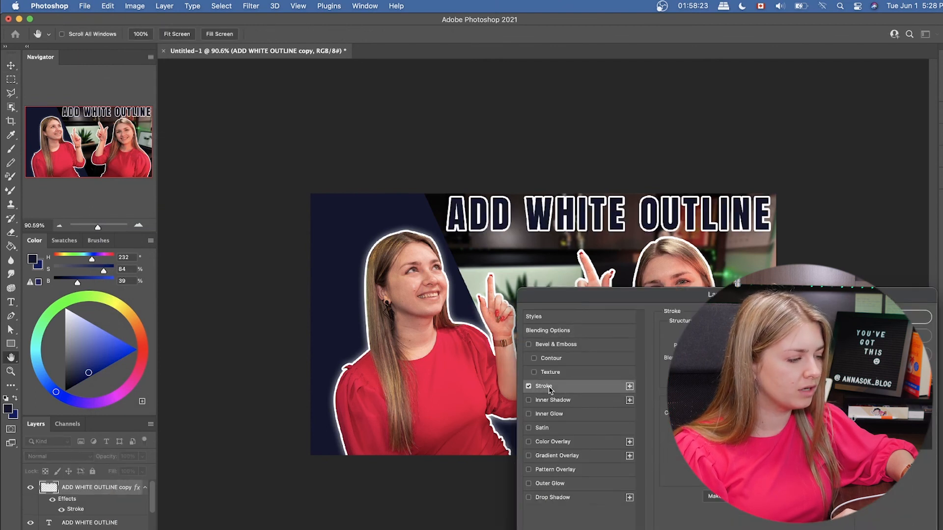
click(549, 484)
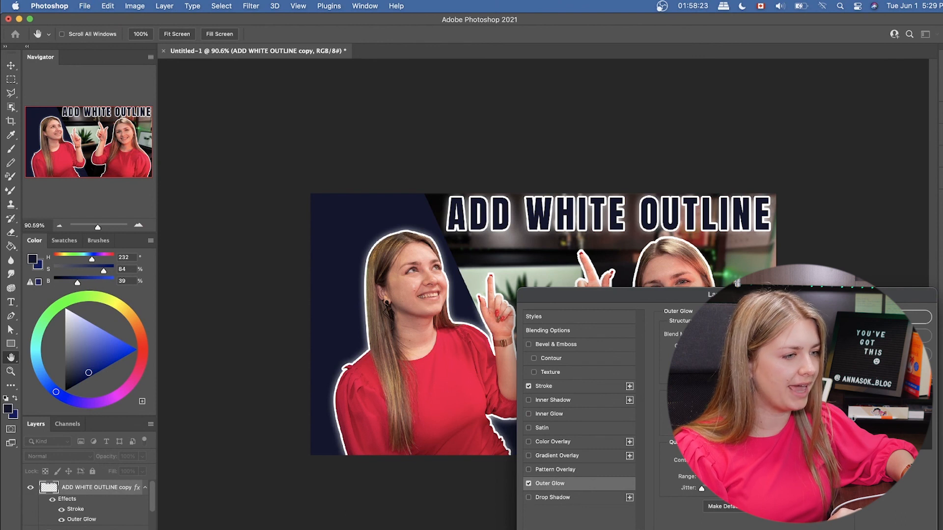
key(Return)
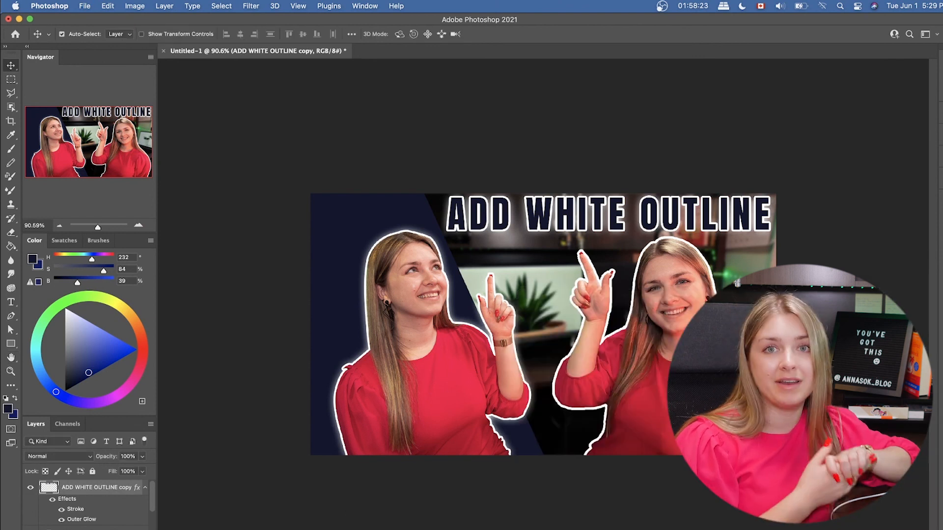